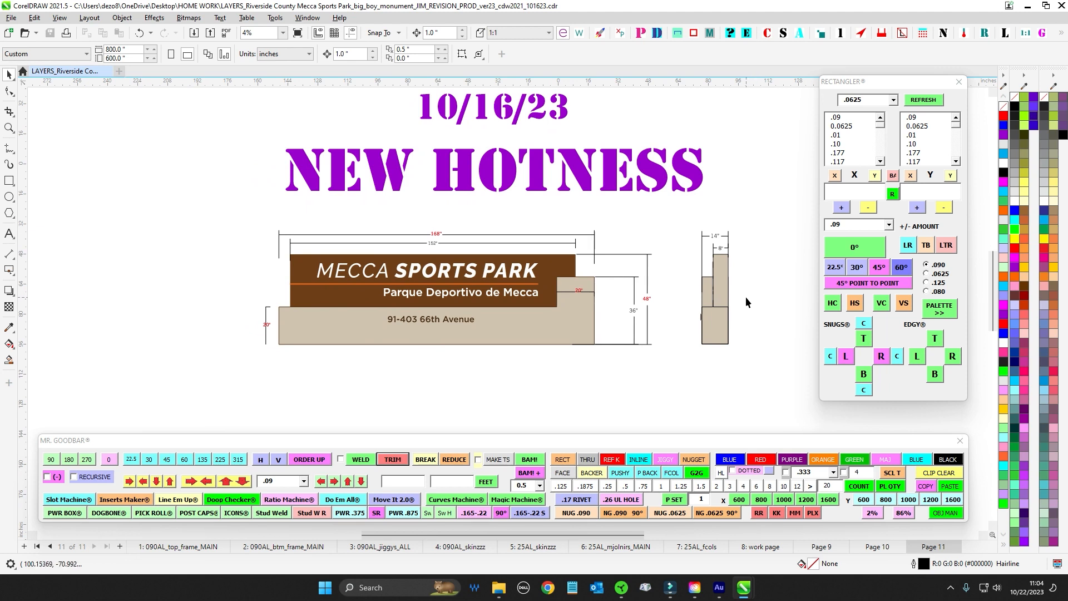
- Examine the monument sign's front and side elevations under the NEW HOTNESS heading on Page 11
scroll(747, 299, down, 2)
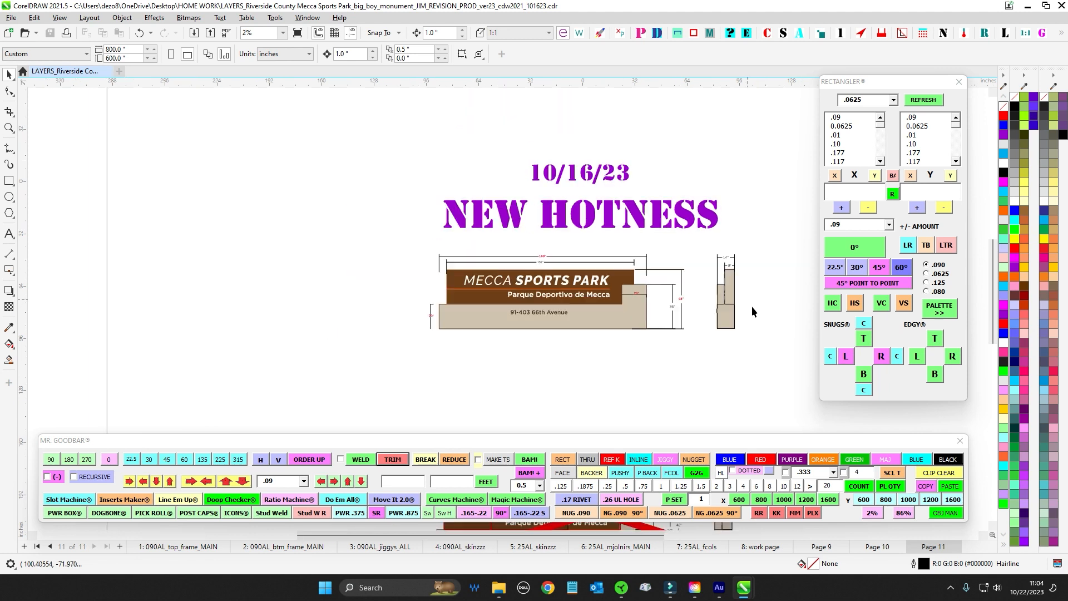
scroll(665, 343, up, 2)
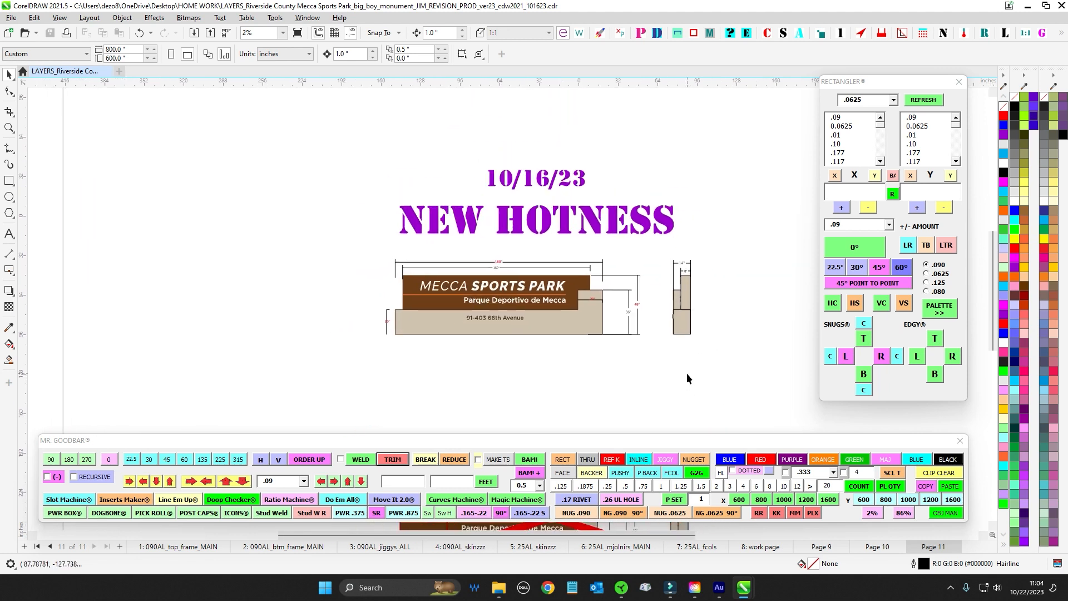
mouse_move(668, 375)
mouse_down()
mouse_move(693, 397)
mouse_move(678, 362)
mouse_up()
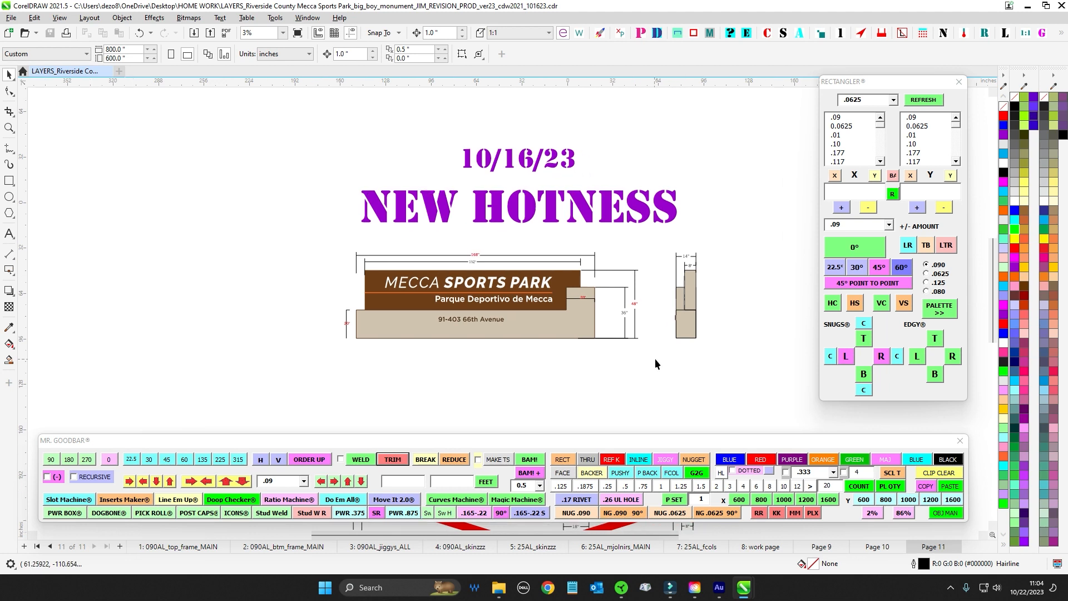
scroll(639, 289, up, 1)
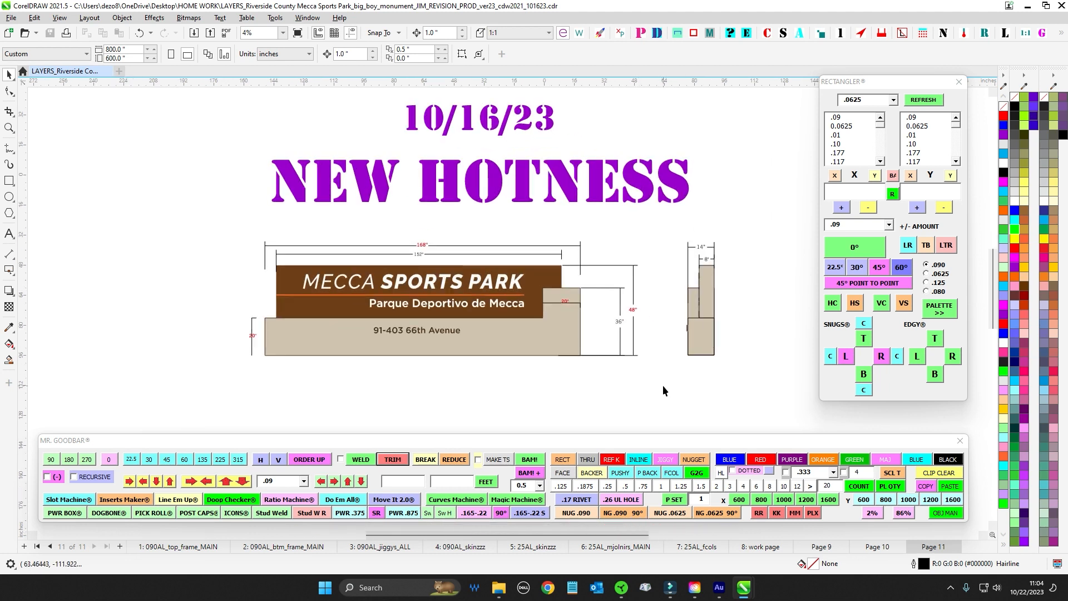
- Show the 090AL_top_frame_MAIN page and look over its .090" aluminum top frame parts
click(159, 551)
scroll(485, 233, down, 2)
scroll(468, 205, up, 3)
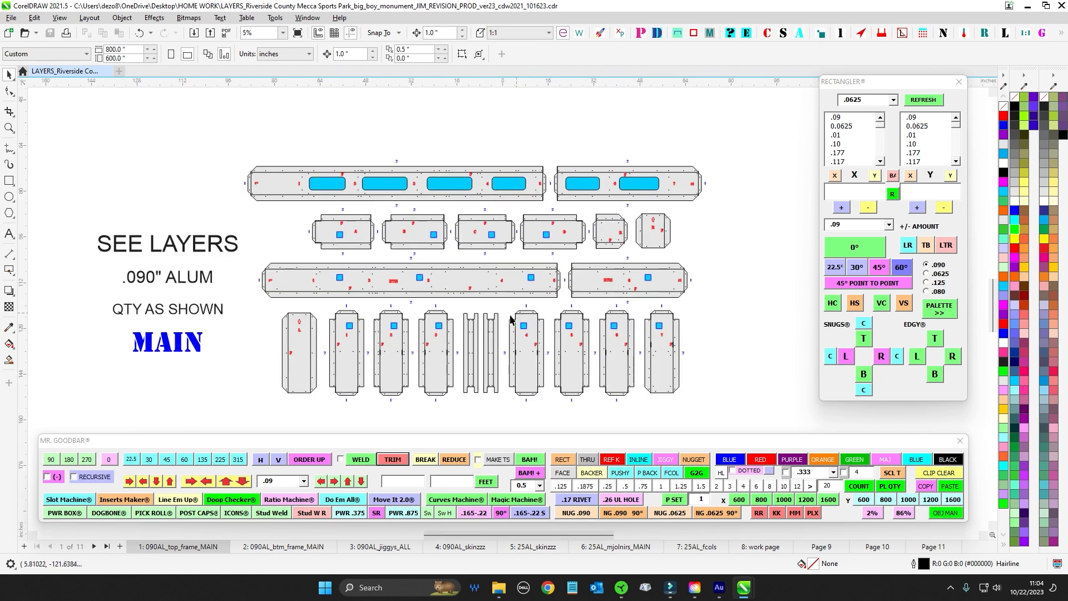
scroll(536, 307, up, 1)
- On the 090AL_btm_frame_MAIN page, select the QTY 5 part, followed by the two stacked notched parts beside it
click(293, 549)
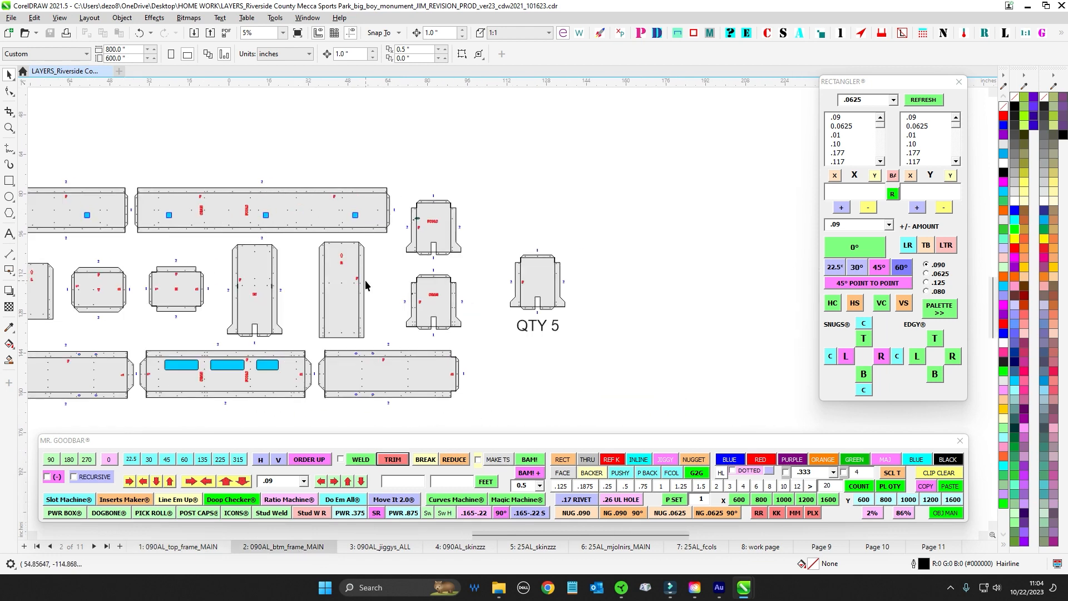
drag(494, 233, 596, 320)
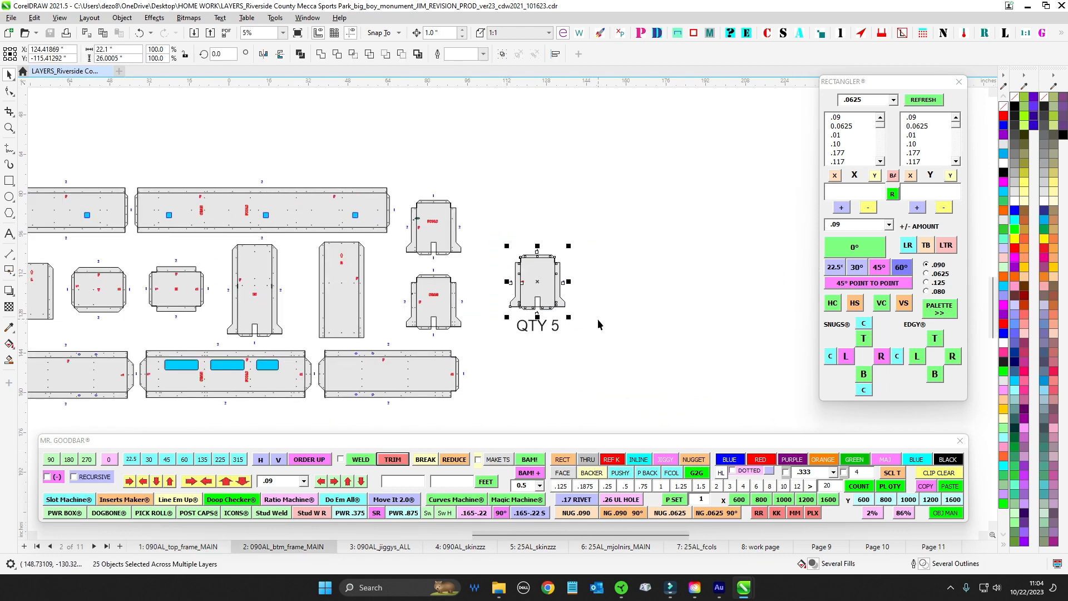
drag(477, 172, 384, 384)
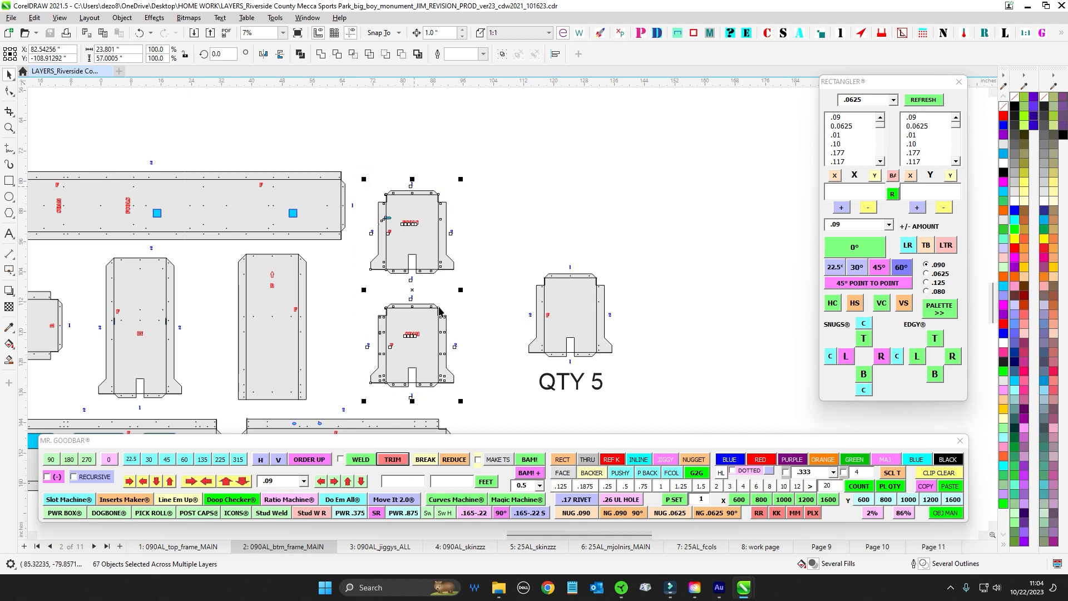
scroll(538, 338, down, 1)
scroll(542, 361, up, 1)
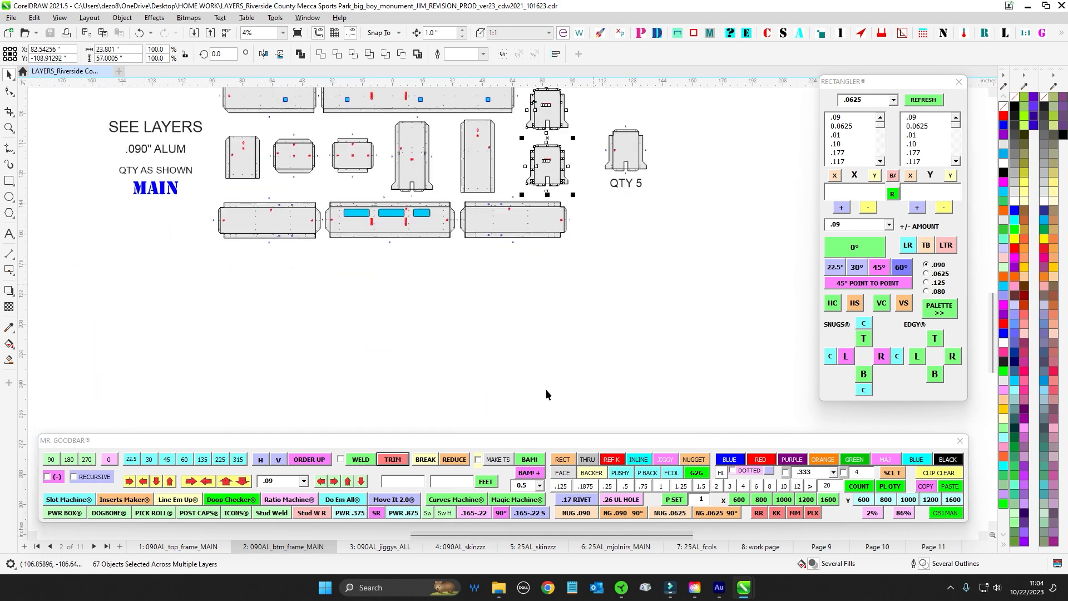
- View the bracket parts on the 090AL_jiggys_ALL page and the panels on the 090AL_skinzzz page
click(365, 548)
scroll(419, 179, up, 1)
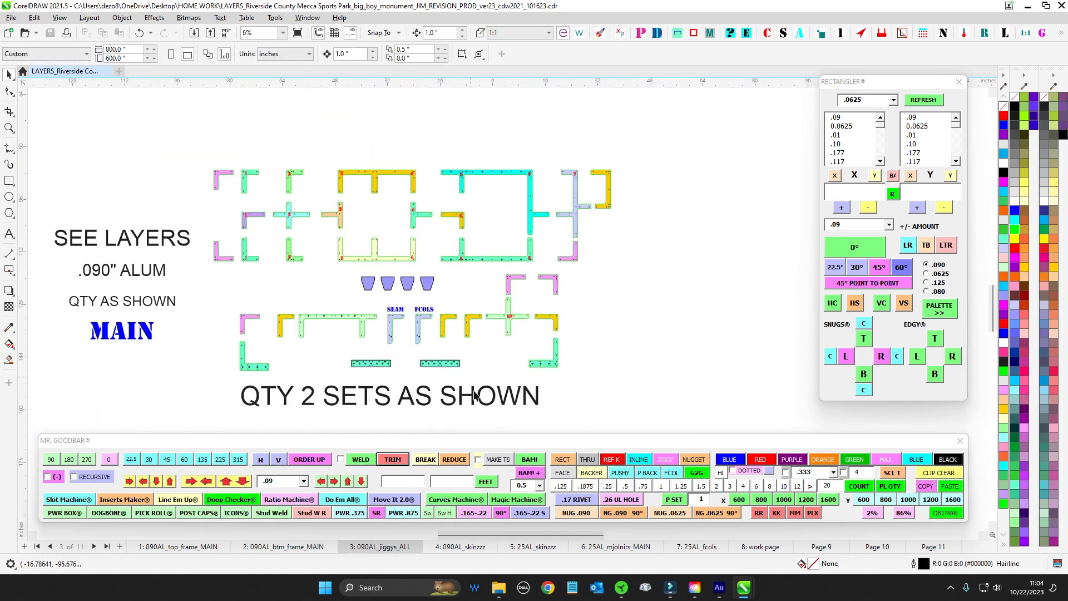
click(455, 547)
scroll(425, 254, down, 2)
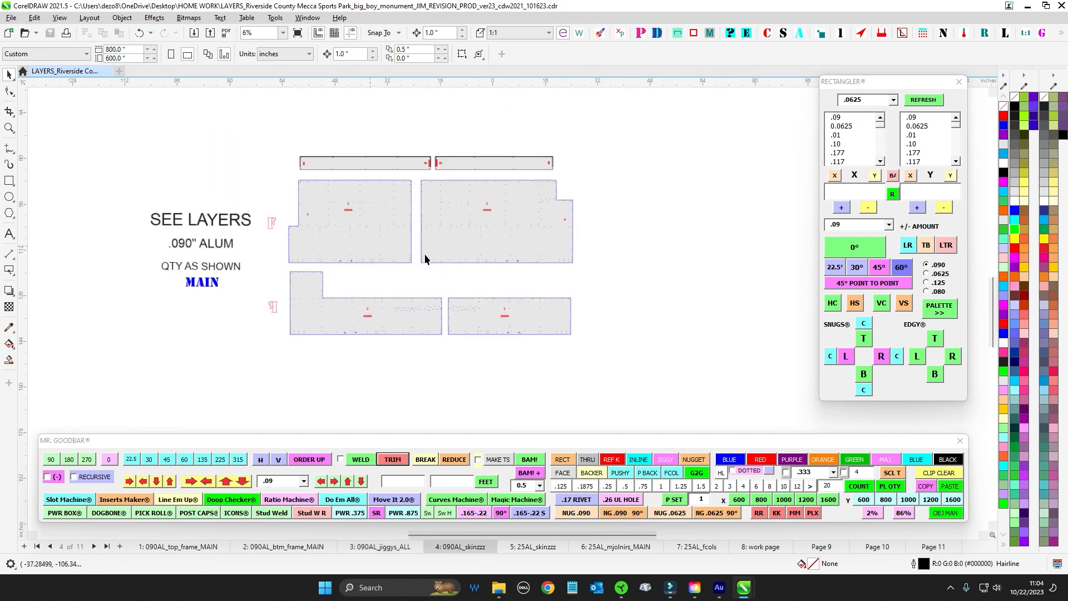
- Box-select the two narrow strips on the 090AL_skinzzz page, and mark out the large skin panels below them
scroll(433, 263, up, 1)
drag(194, 137, 663, 196)
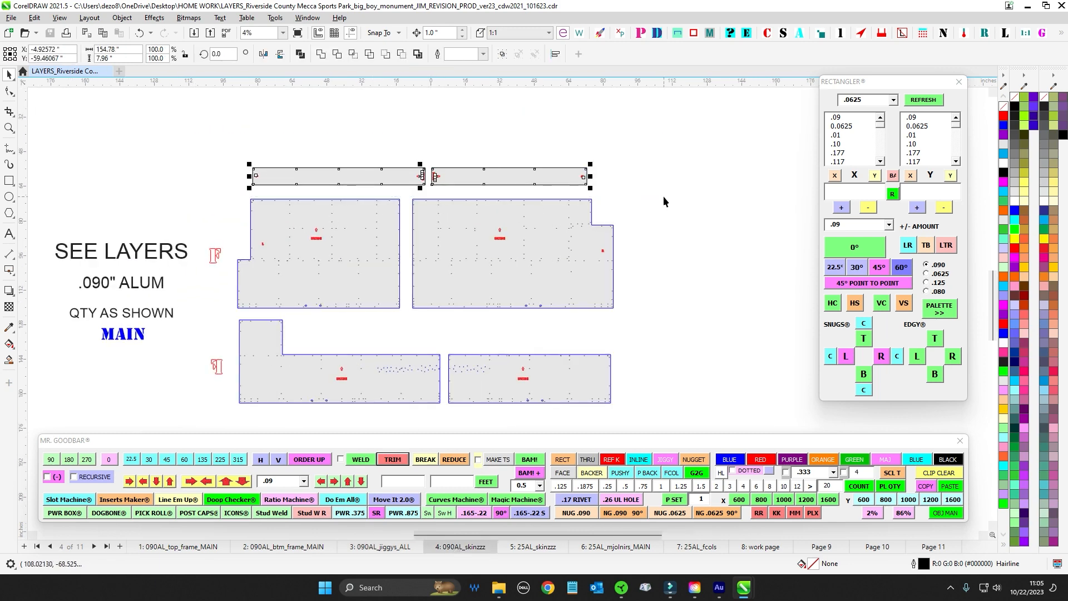
drag(220, 194, 688, 267)
key(Escape)
drag(226, 273, 691, 375)
- Inspect the .25" aluminum lettering panels on the 25AL_skinzzz page
click(532, 548)
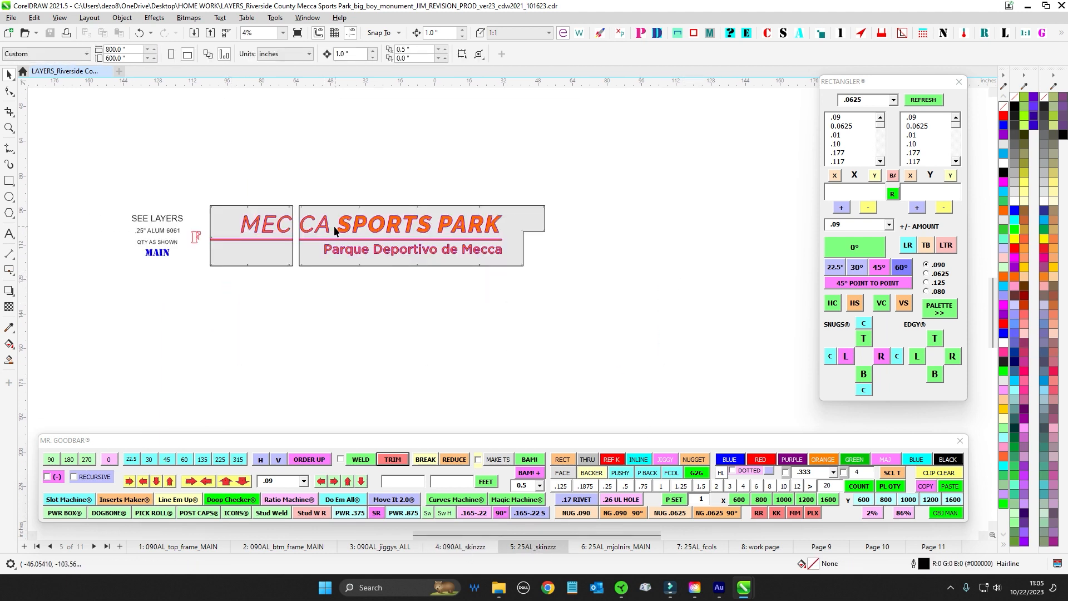
scroll(253, 206, up, 2)
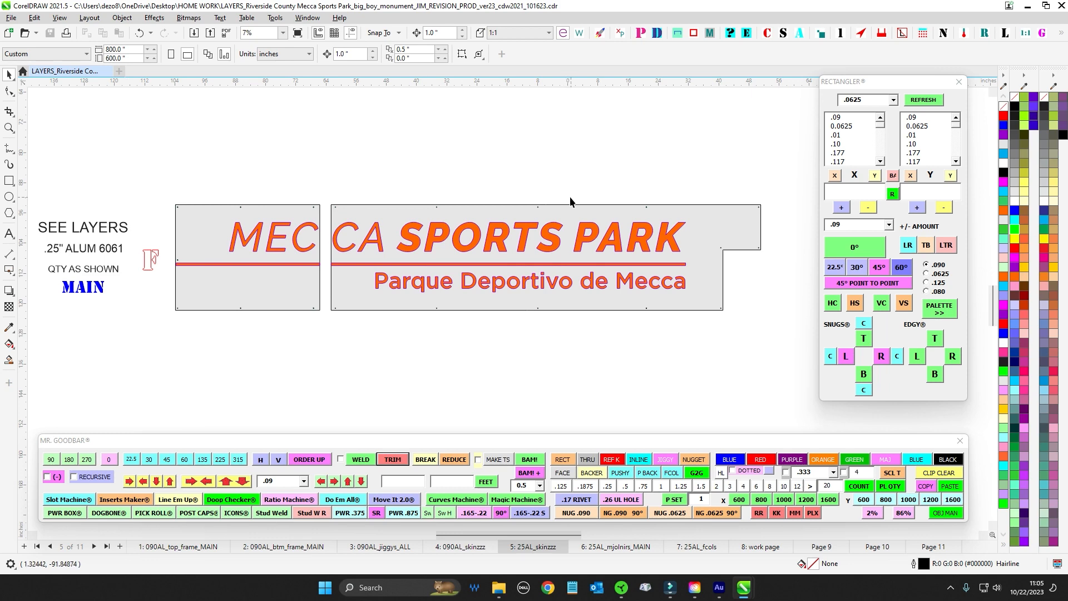
scroll(572, 200, down, 1)
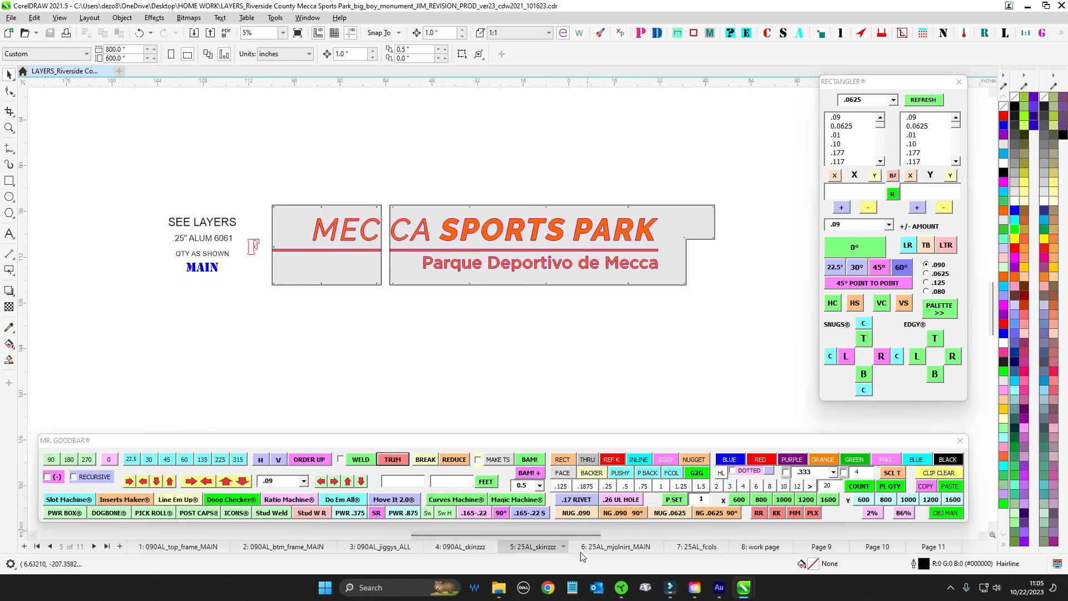
- On the 25AL_mjolnirs_MAIN page, select the M markings on the curved .25" aluminum pieces
click(595, 548)
scroll(416, 193, up, 2)
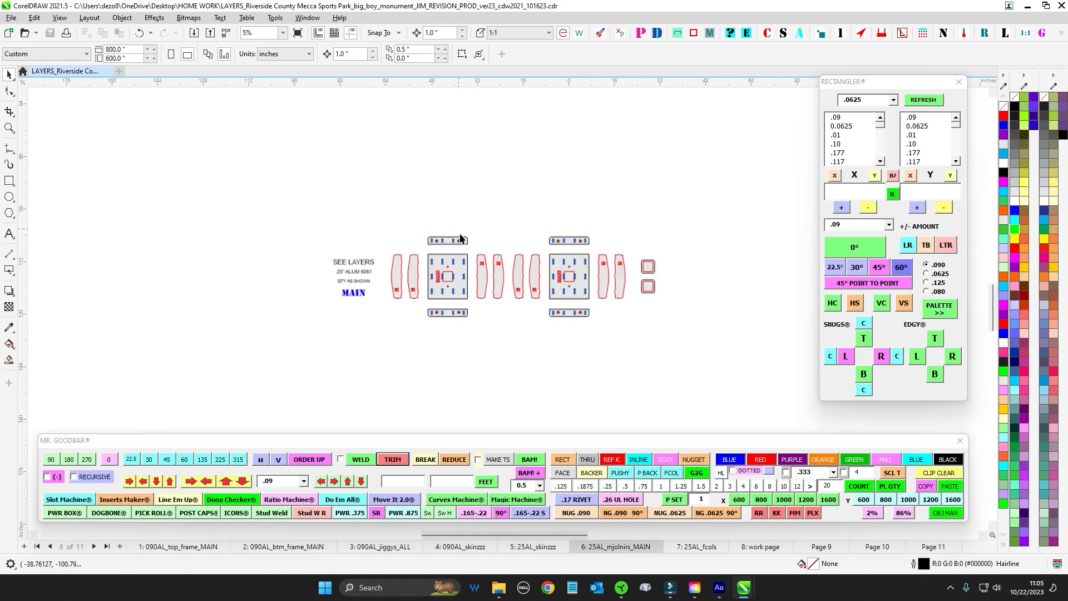
scroll(337, 303, up, 2)
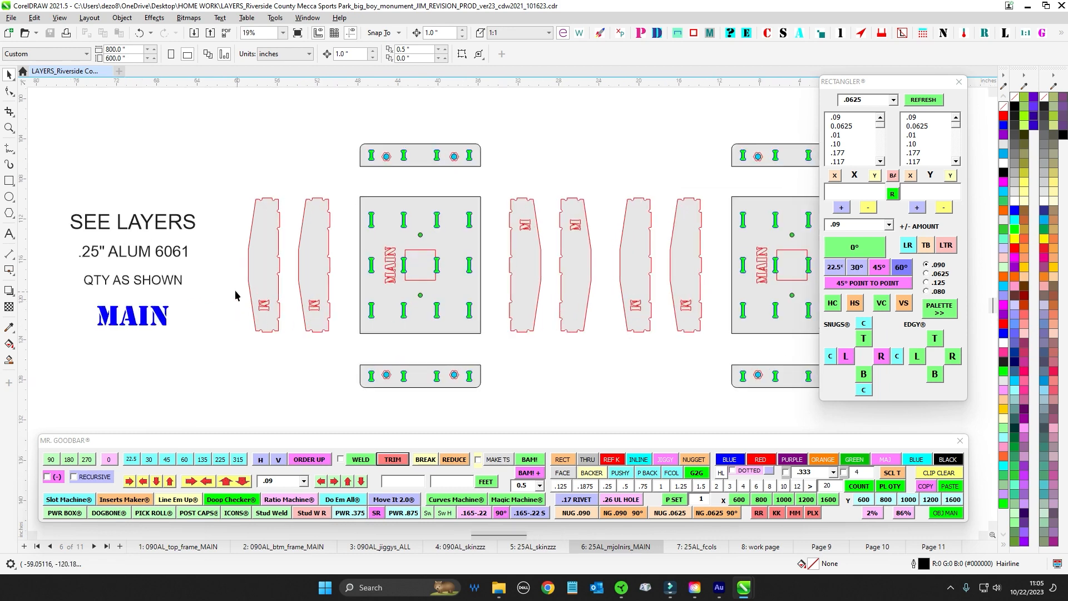
drag(237, 292, 326, 332)
drag(508, 174, 606, 243)
drag(569, 160, 394, 127)
drag(438, 256, 527, 293)
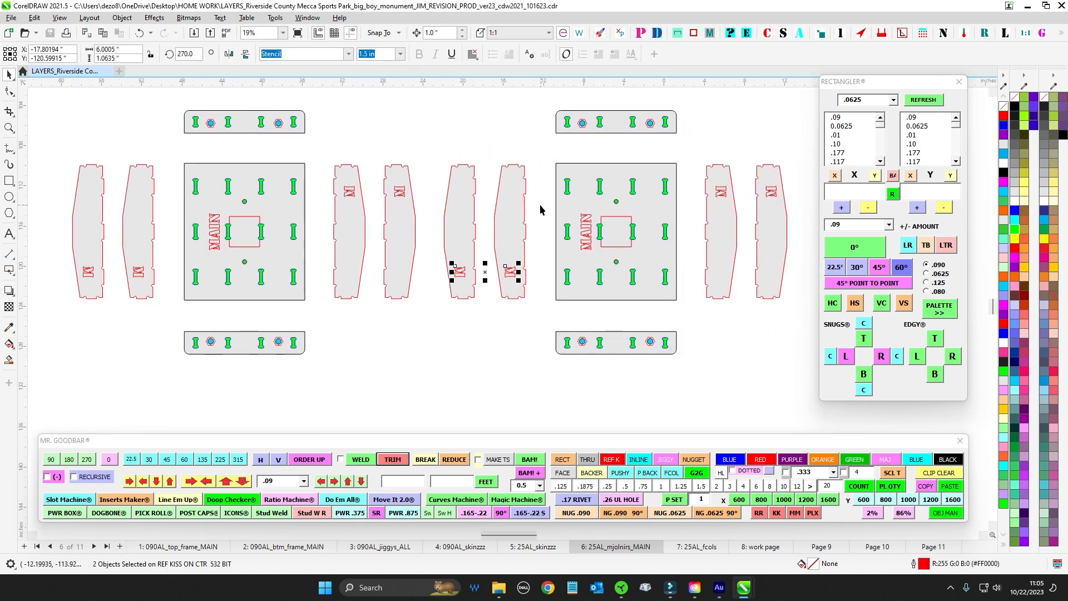
- Select the MAIN marking on the second square plate
scroll(429, 231, up, 3)
drag(555, 221, 480, 276)
scroll(480, 277, down, 3)
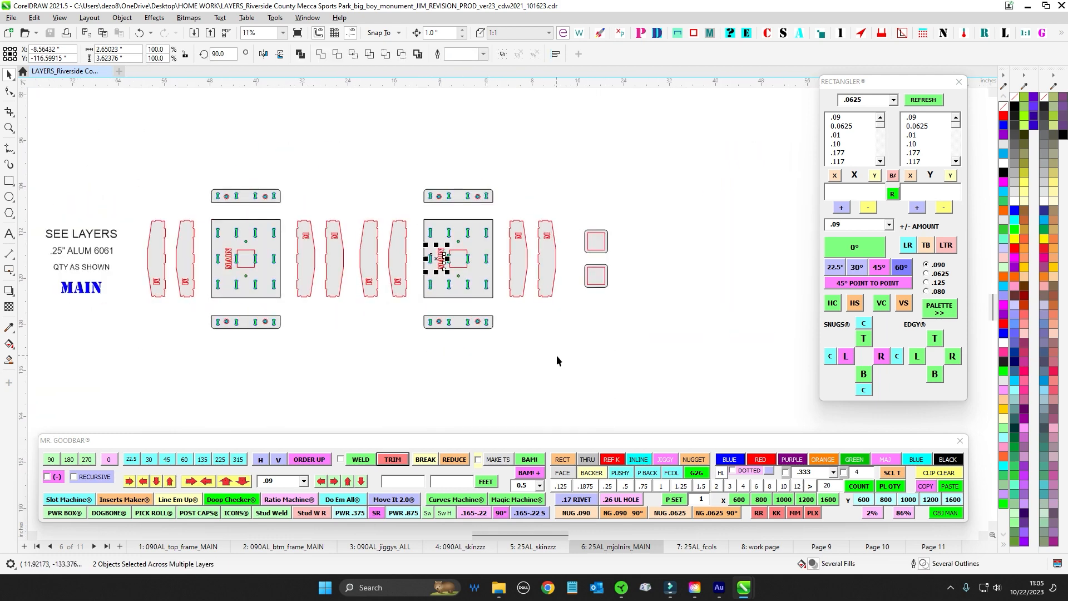
- On the 25AL_fcols page, select all of the mirrored street address lettering
click(684, 546)
scroll(609, 296, down, 2)
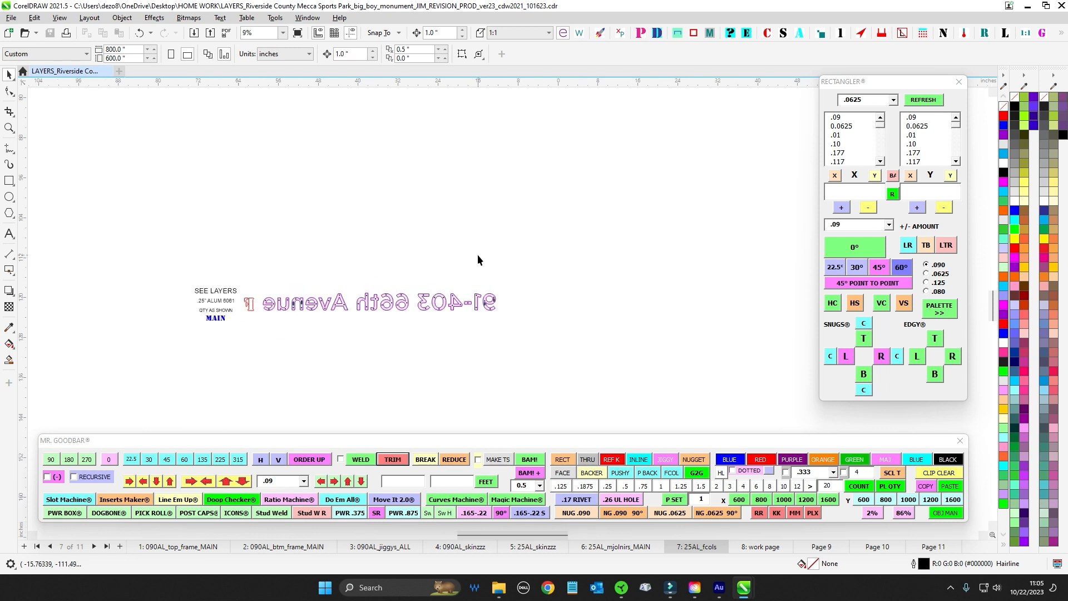
scroll(391, 279, up, 3)
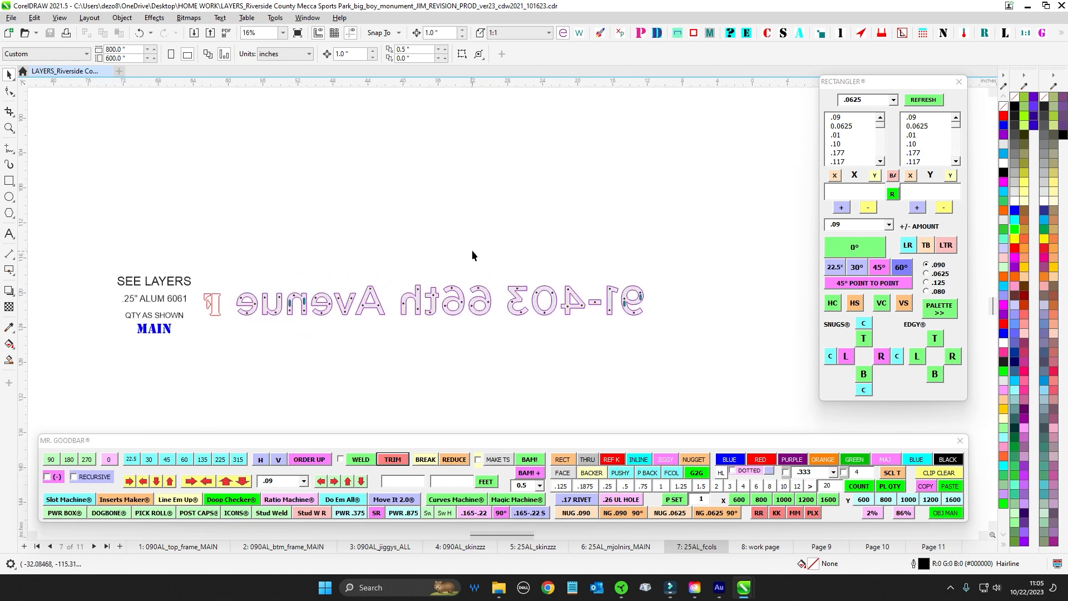
drag(279, 361, 231, 371)
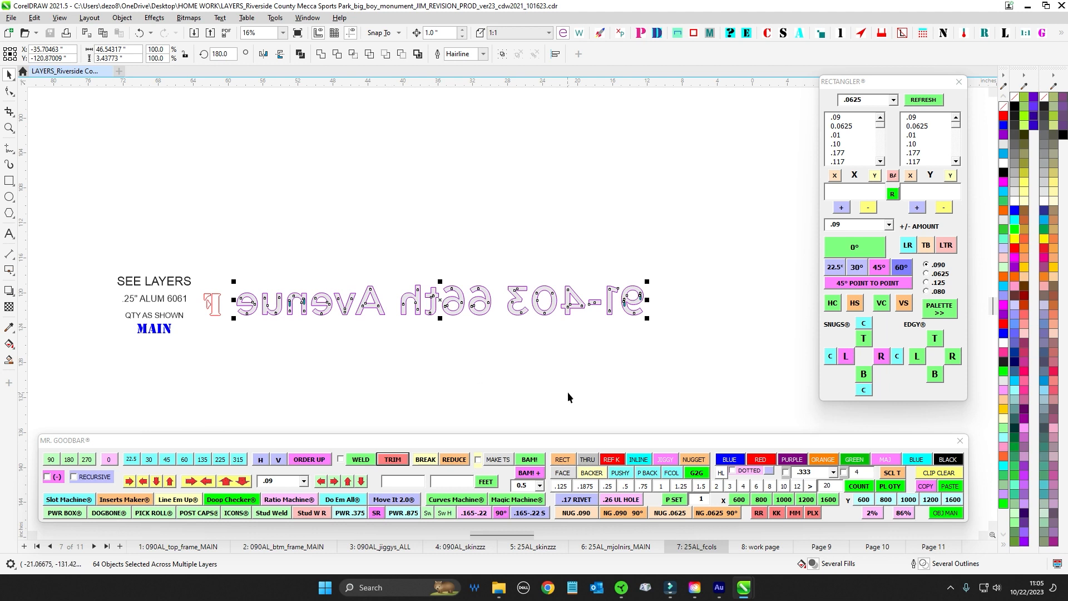
drag(690, 249, 231, 362)
- On the work page, select the lower red and upper blue outlines of the side profile beside the IN frame parts
click(752, 548)
drag(542, 211, 393, 236)
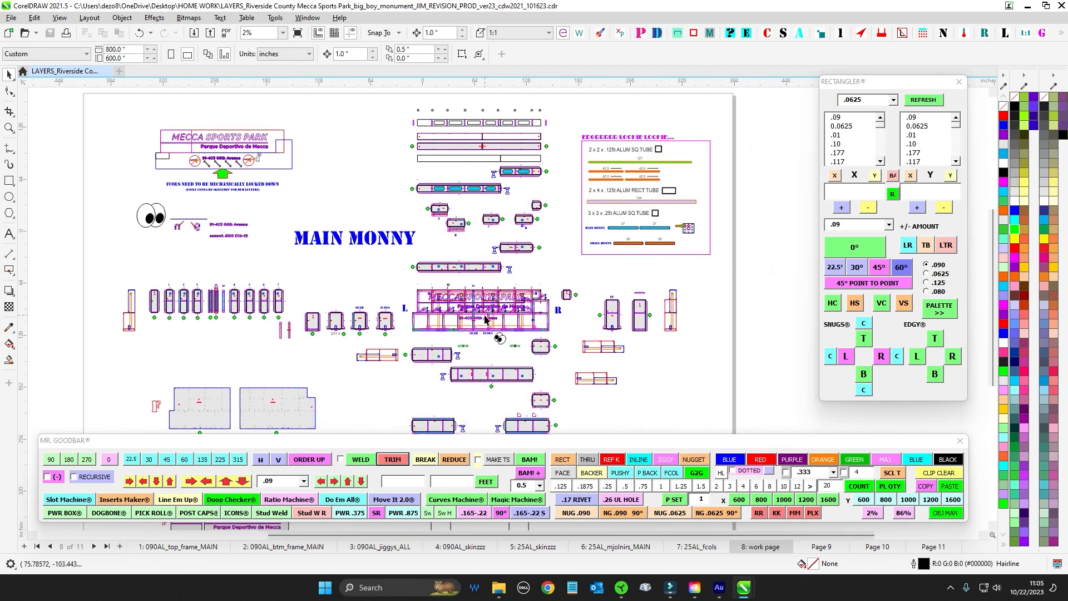
scroll(692, 322, up, 5)
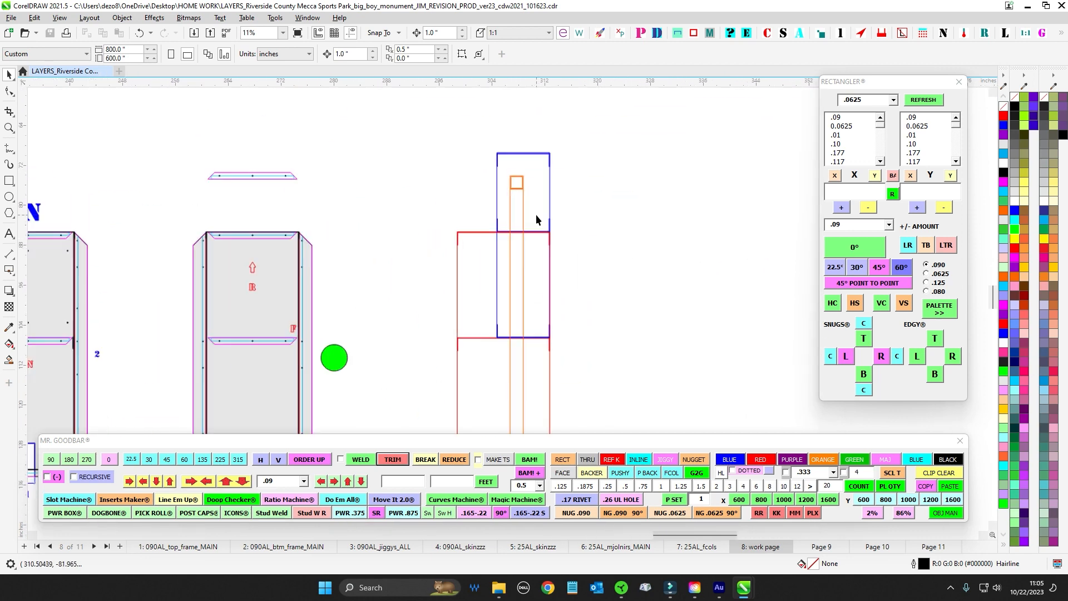
drag(468, 123, 562, 263)
scroll(648, 375, down, 1)
drag(425, 207, 526, 389)
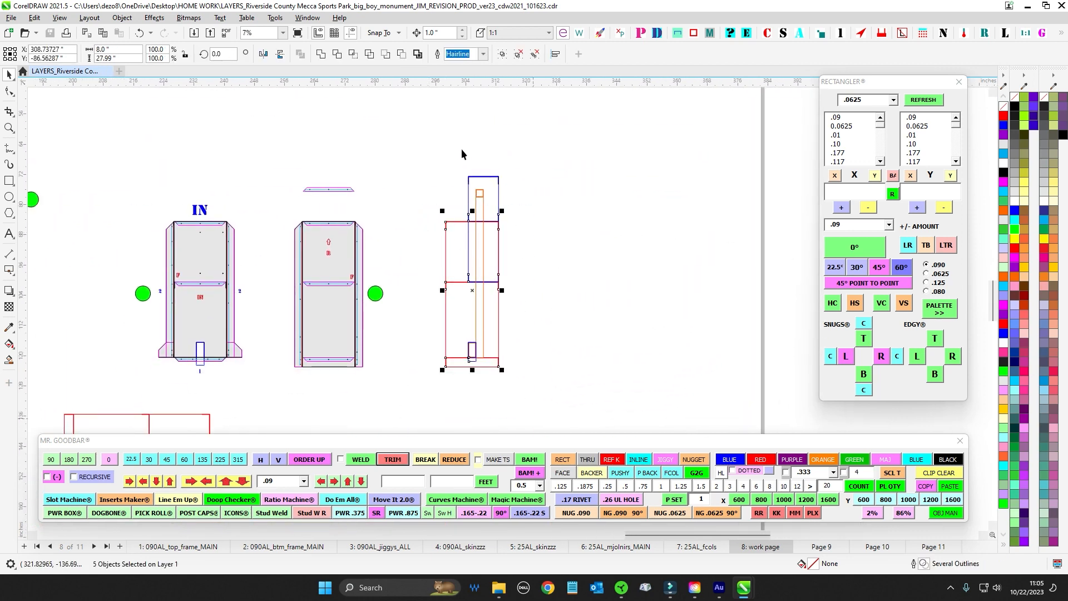
drag(461, 149, 540, 292)
scroll(499, 219, up, 1)
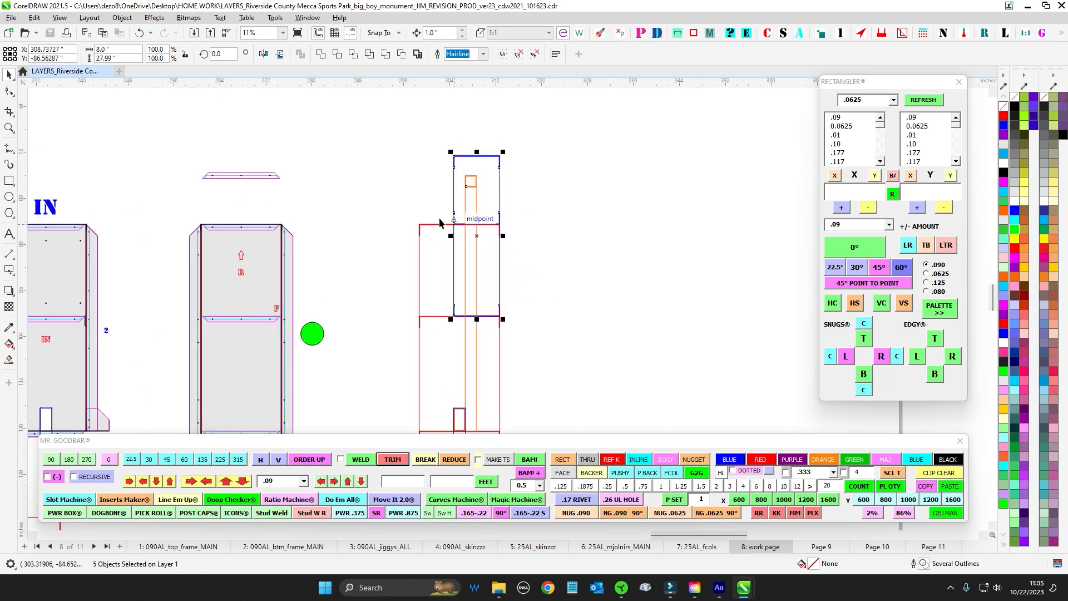
- Examine the central MECCA SPORTS PARK frame assembly and the BTM frame parts with drill symbols above it
scroll(562, 232, down, 3)
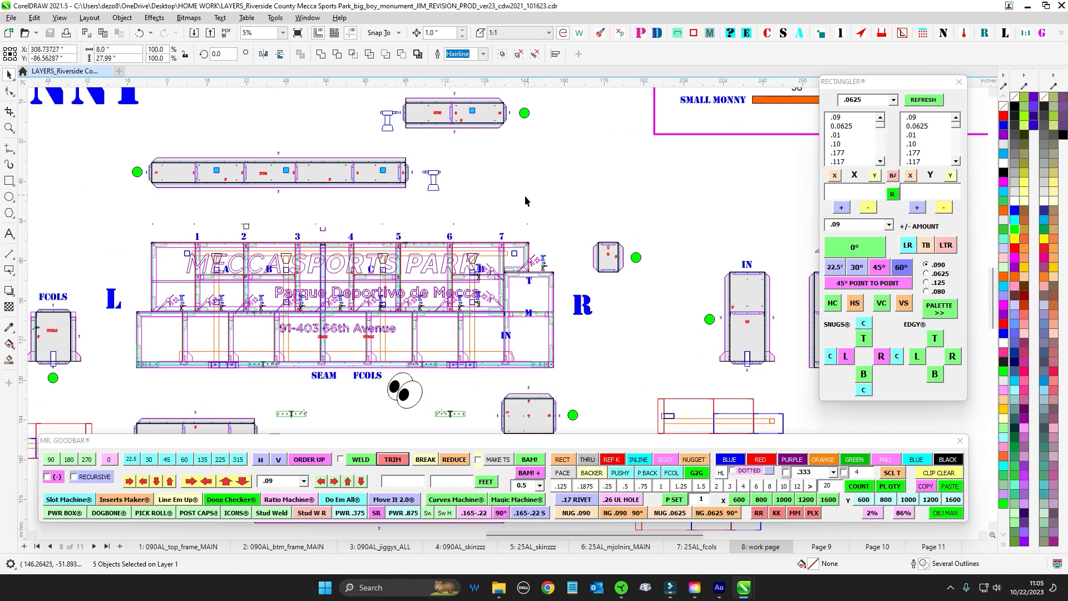
drag(525, 196, 605, 187)
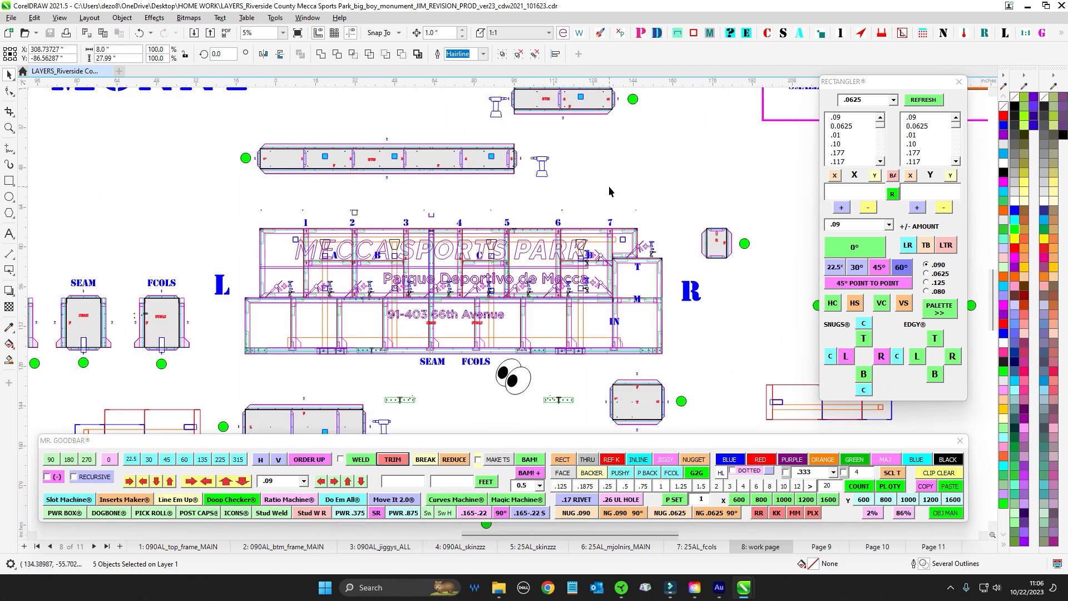
scroll(539, 323, up, 1)
scroll(540, 320, down, 3)
scroll(532, 209, up, 1)
drag(532, 205, 582, 266)
scroll(449, 188, up, 4)
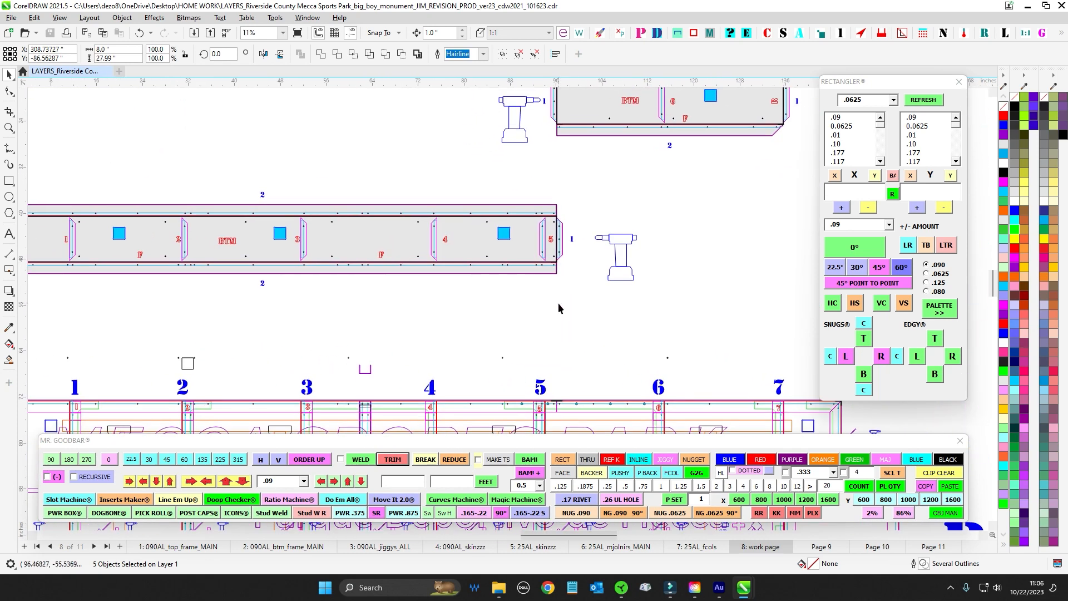
scroll(723, 269, down, 2)
drag(727, 268, 445, 312)
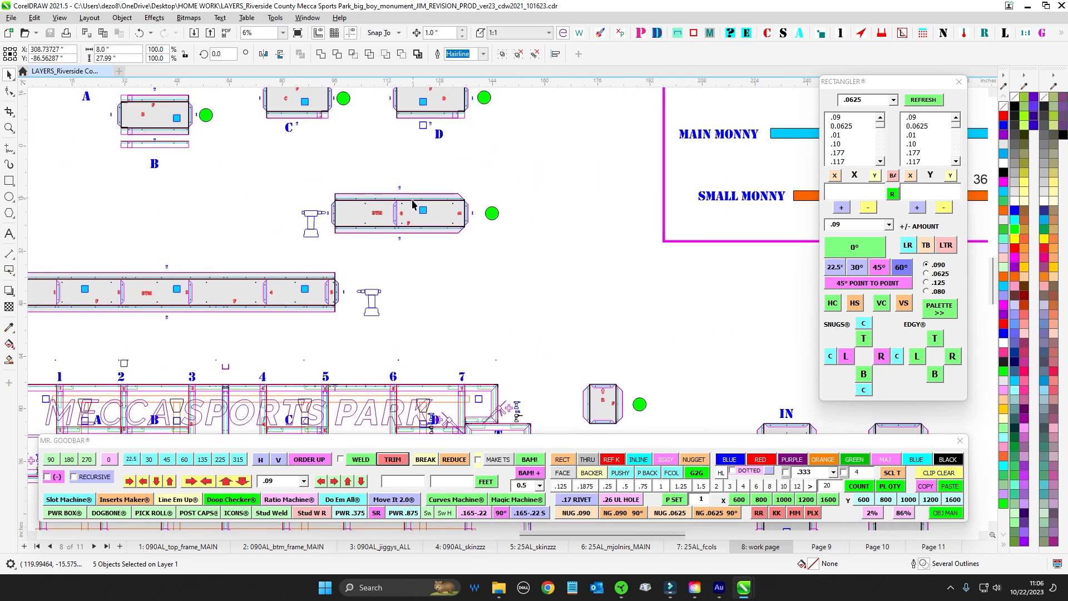
- Select the R side label beside the central frame assembly and clear the selection
drag(437, 265, 475, 329)
drag(654, 363, 551, 196)
scroll(564, 325, up, 2)
drag(453, 335, 528, 423)
scroll(563, 422, down, 2)
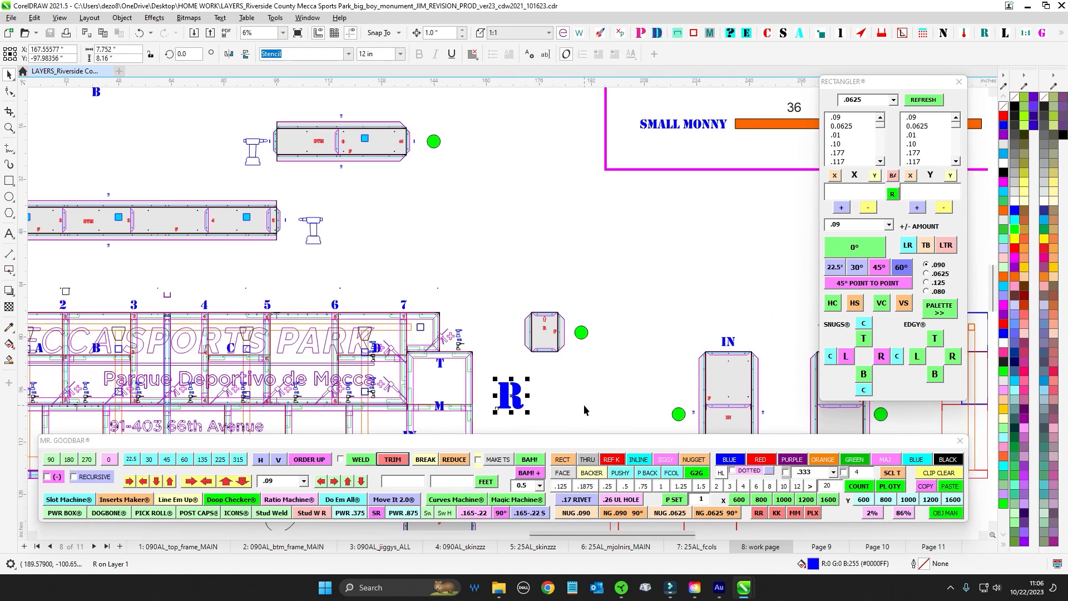
scroll(462, 273, up, 1)
drag(462, 273, 655, 197)
scroll(561, 229, down, 1)
click(728, 223)
scroll(728, 222, down, 1)
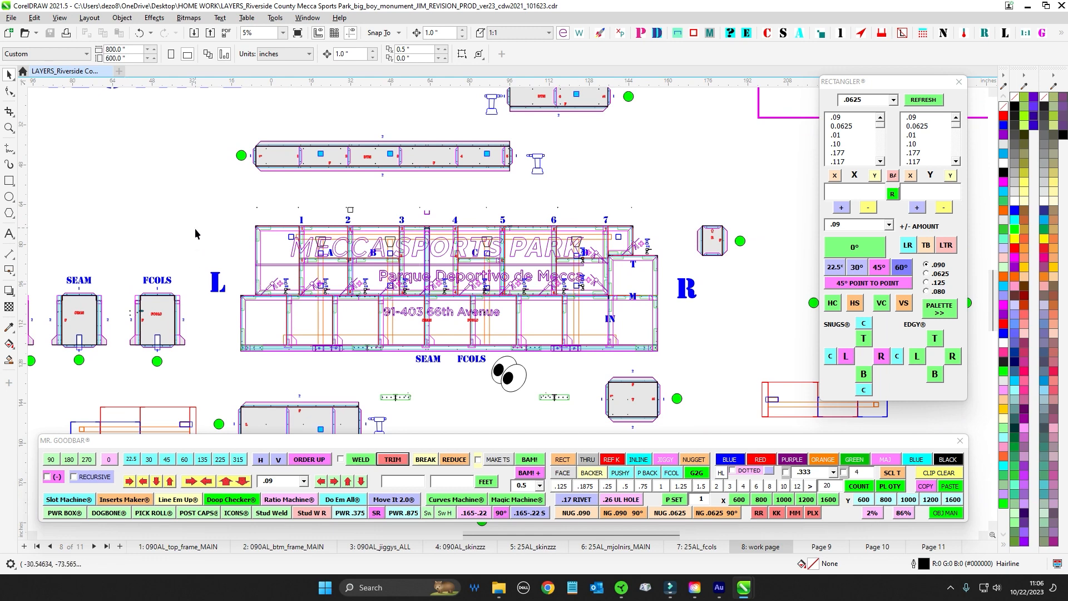
- Select the L side label beside the central frame assembly and clear the selection
drag(197, 241, 235, 328)
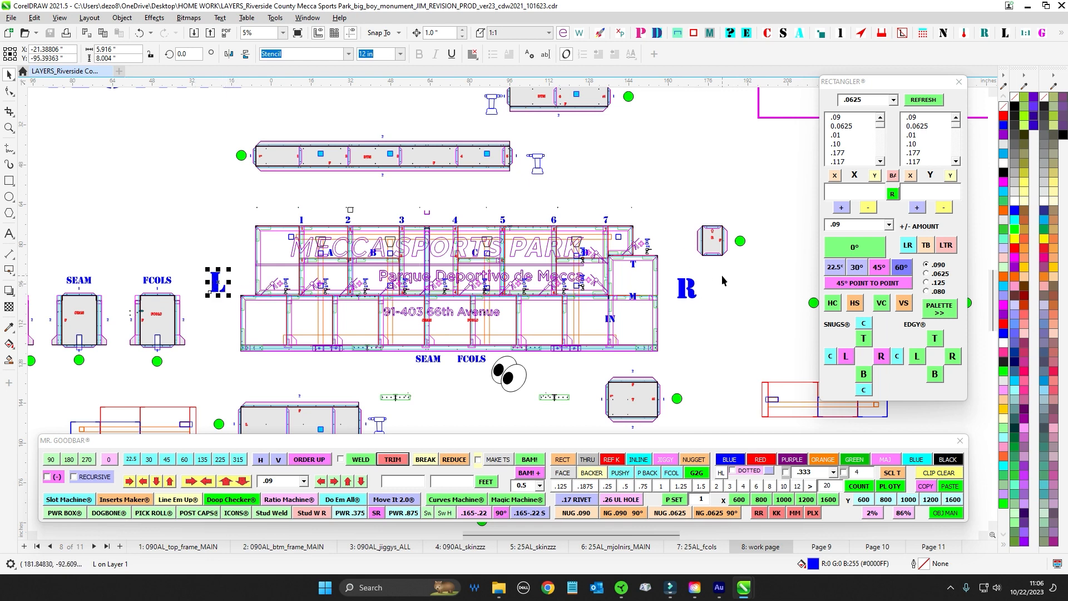
scroll(743, 309, down, 1)
drag(743, 304, 691, 291)
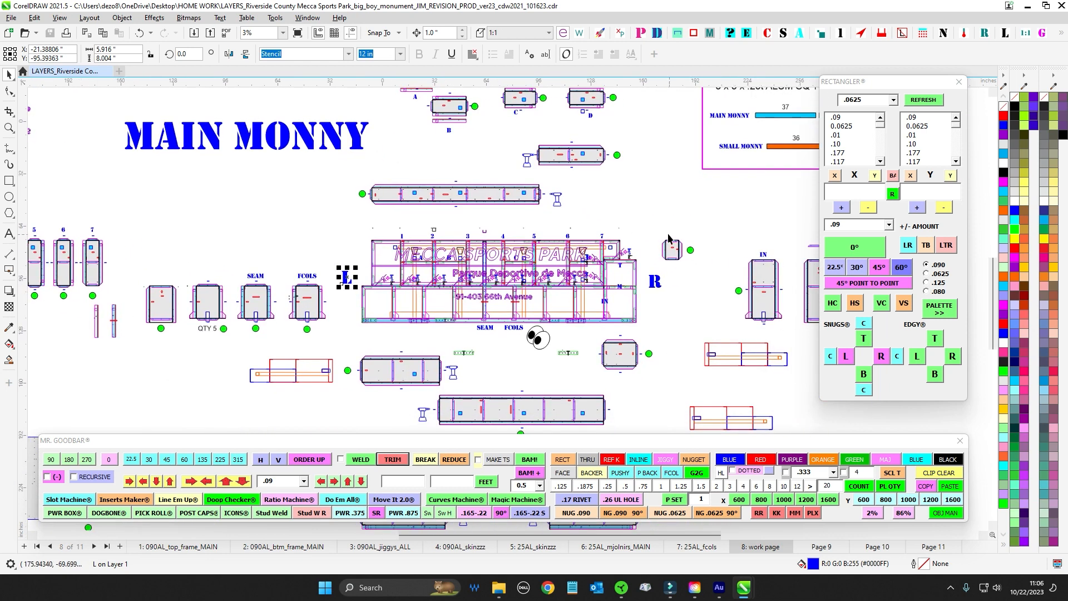
click(670, 223)
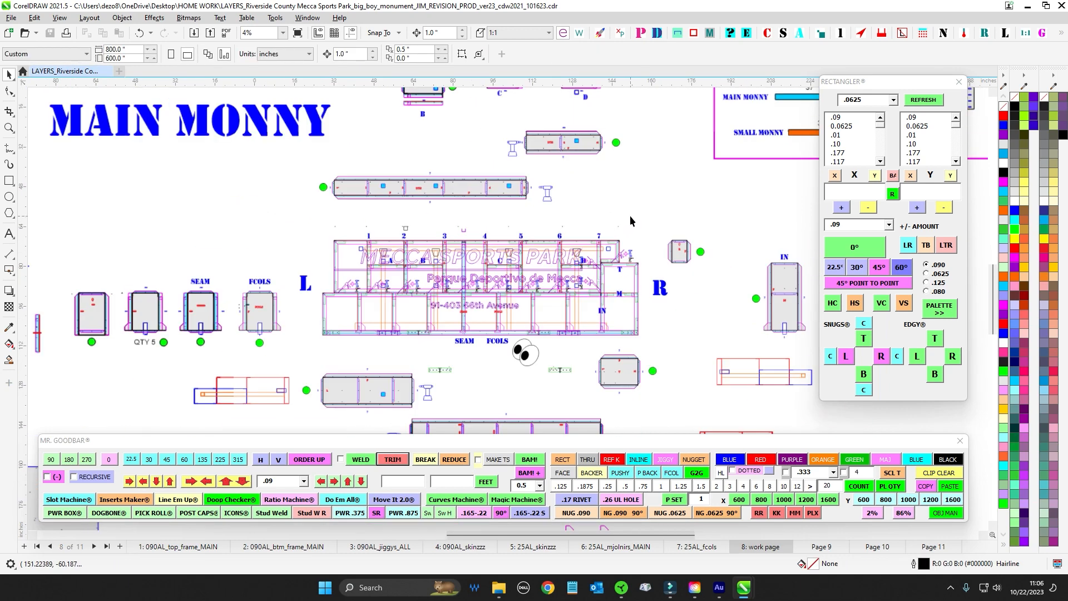
- Examine the numbered frame parts 1 to 7 and the QTY 5, SEAM and FCOLS parts beside the central frame assembly
scroll(633, 213, up, 1)
scroll(409, 314, up, 3)
drag(268, 316, 650, 306)
scroll(366, 306, down, 1)
drag(330, 310, 544, 314)
scroll(386, 310, up, 1)
scroll(393, 311, down, 4)
drag(352, 268, 633, 232)
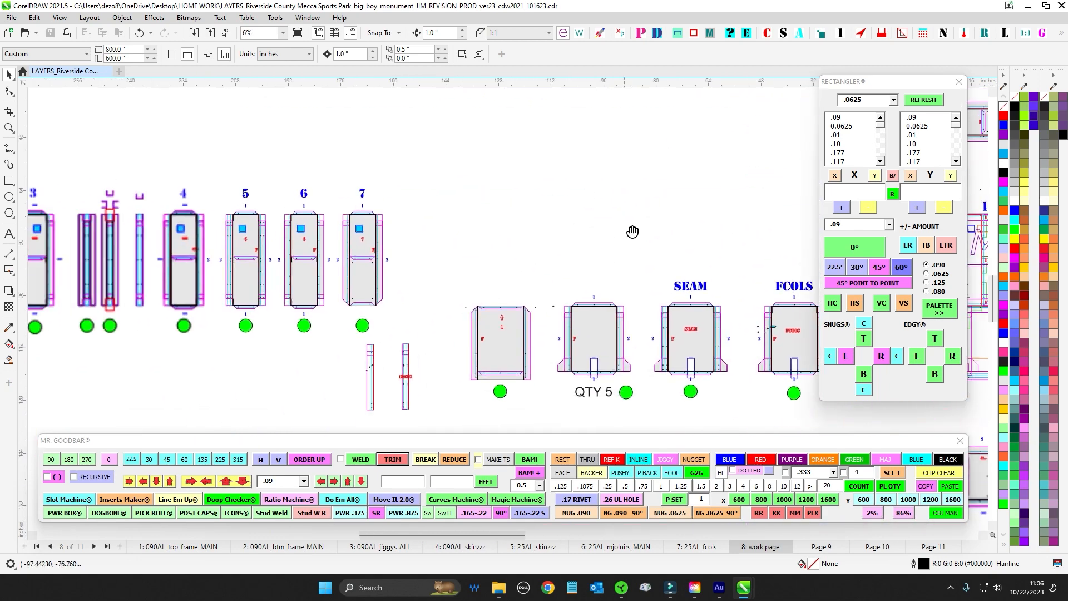
scroll(437, 241, up, 1)
scroll(437, 245, down, 3)
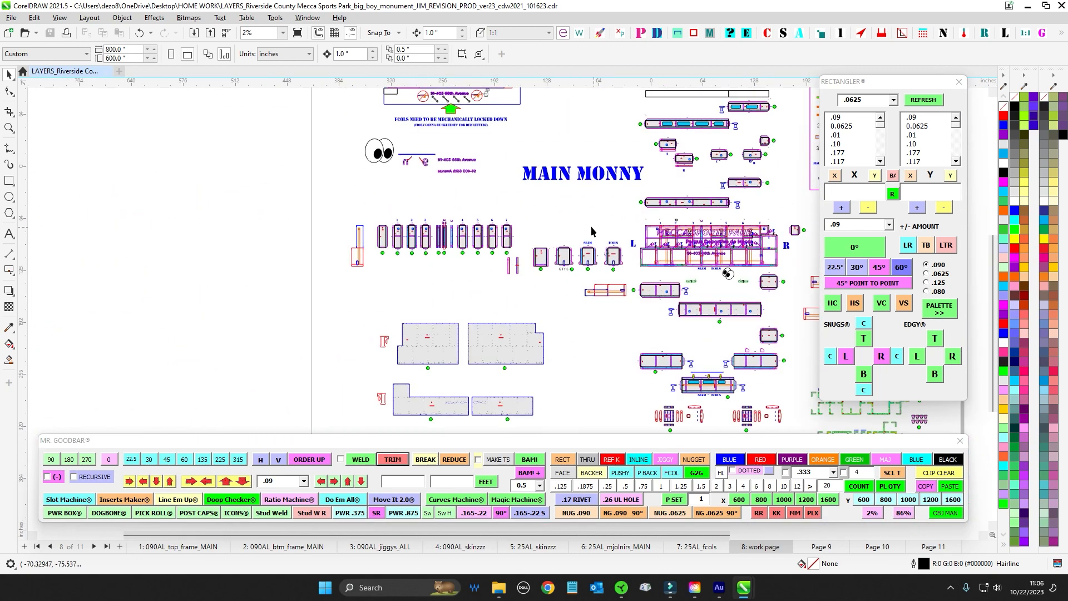
- Select the upper blue outline of the side profile beside the IN frame parts and clear the selection
drag(769, 229, 412, 249)
scroll(504, 256, up, 2)
drag(683, 269, 553, 262)
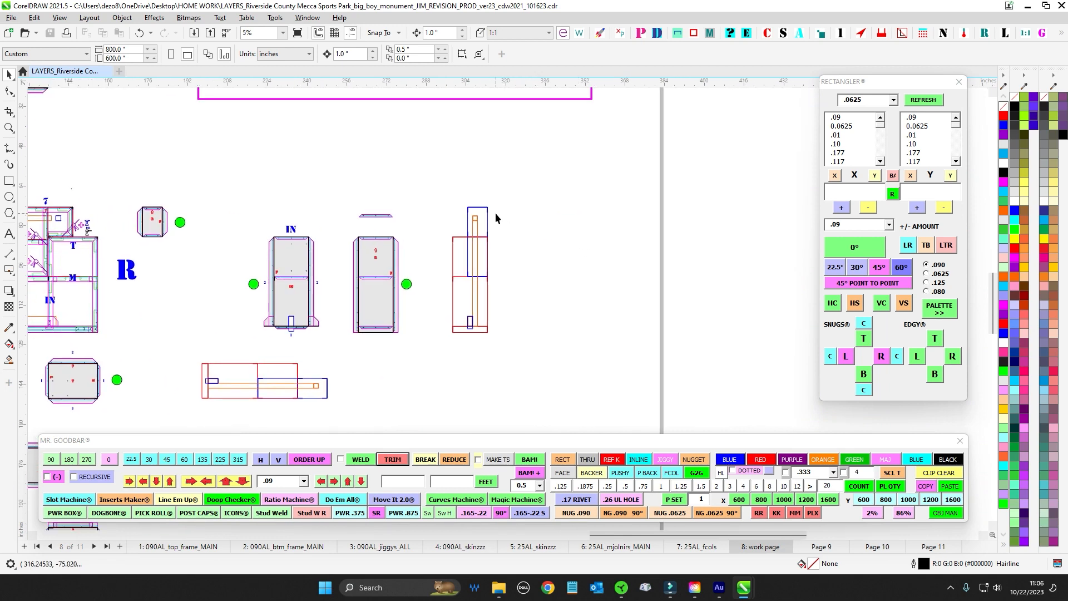
scroll(495, 213, up, 1)
drag(462, 175, 510, 292)
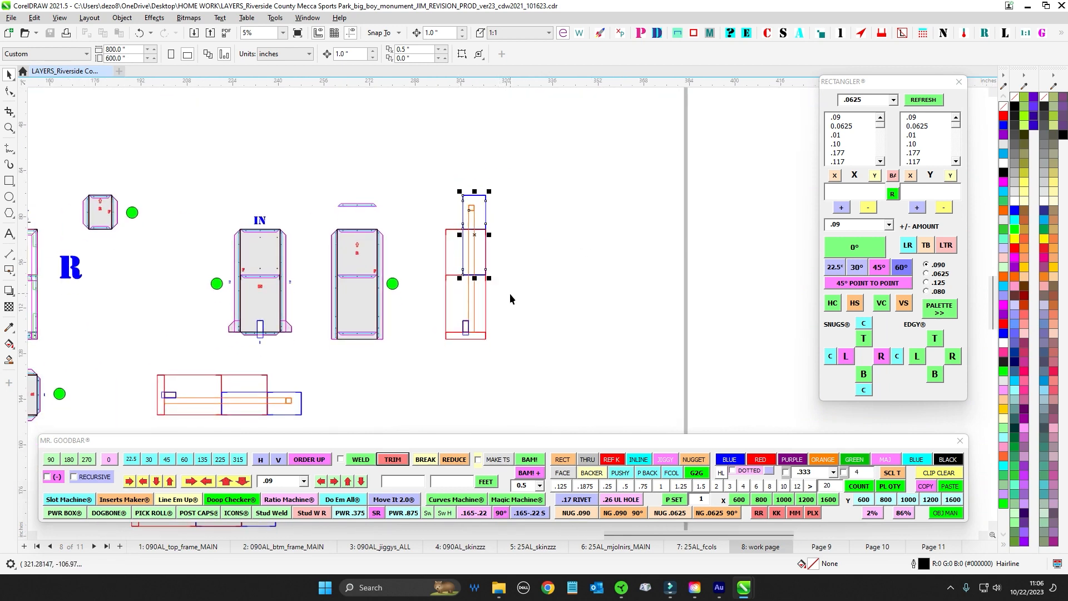
click(493, 240)
- Select the two small rectangle objects at the side profile's base and nudge them 2 inches right, between the orange post lines
scroll(504, 248, up, 1)
drag(505, 248, 516, 222)
scroll(504, 321, up, 2)
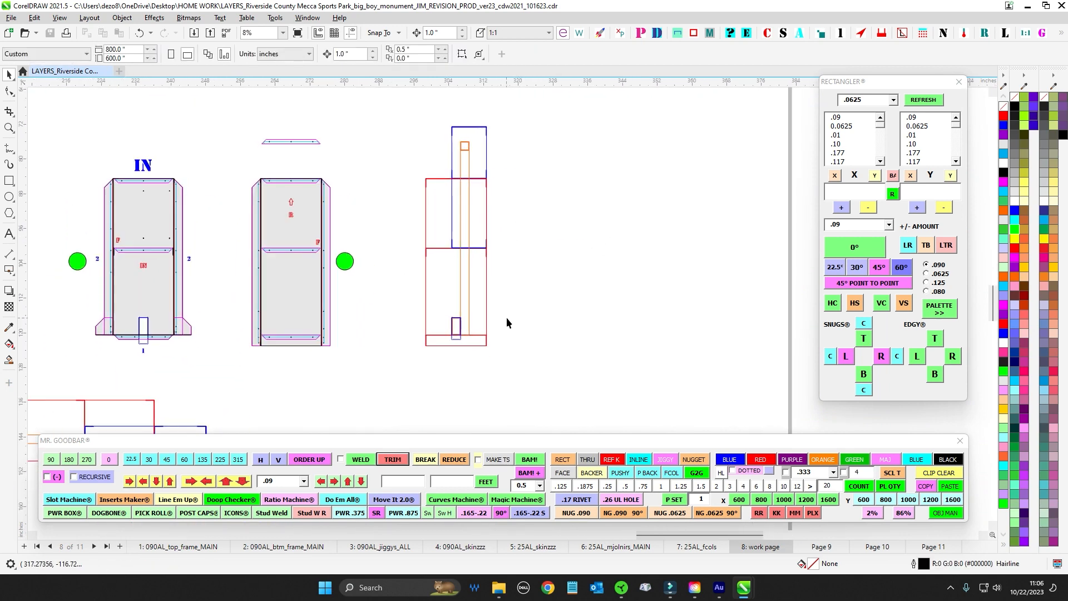
drag(449, 369, 452, 371)
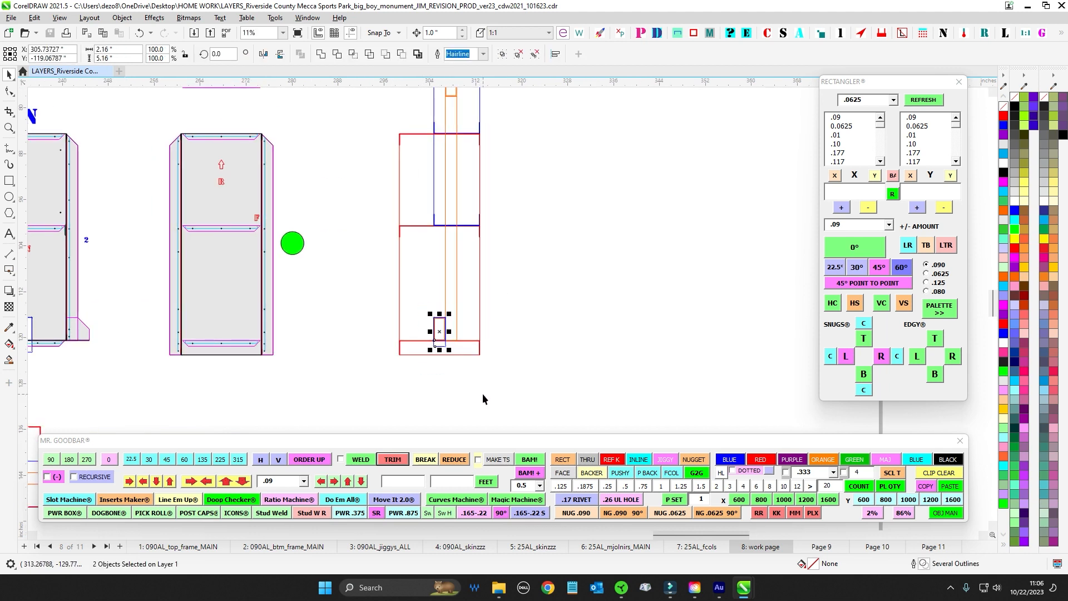
key(Right)
key(Right)
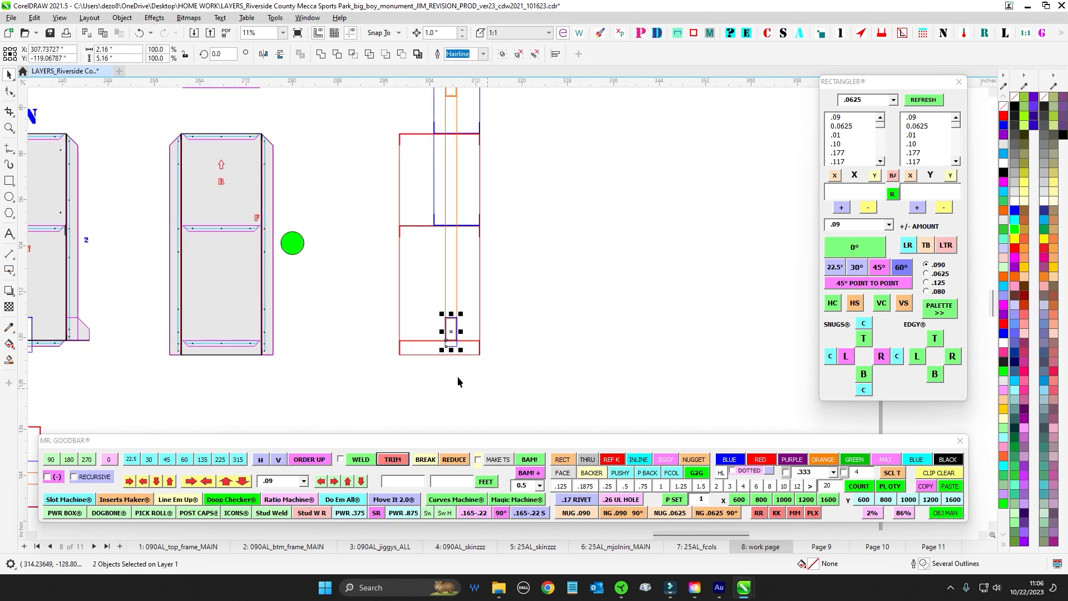
- Nudge the two small rectangle objects at the side profile's base 2 inches back to the left
scroll(461, 362, up, 2)
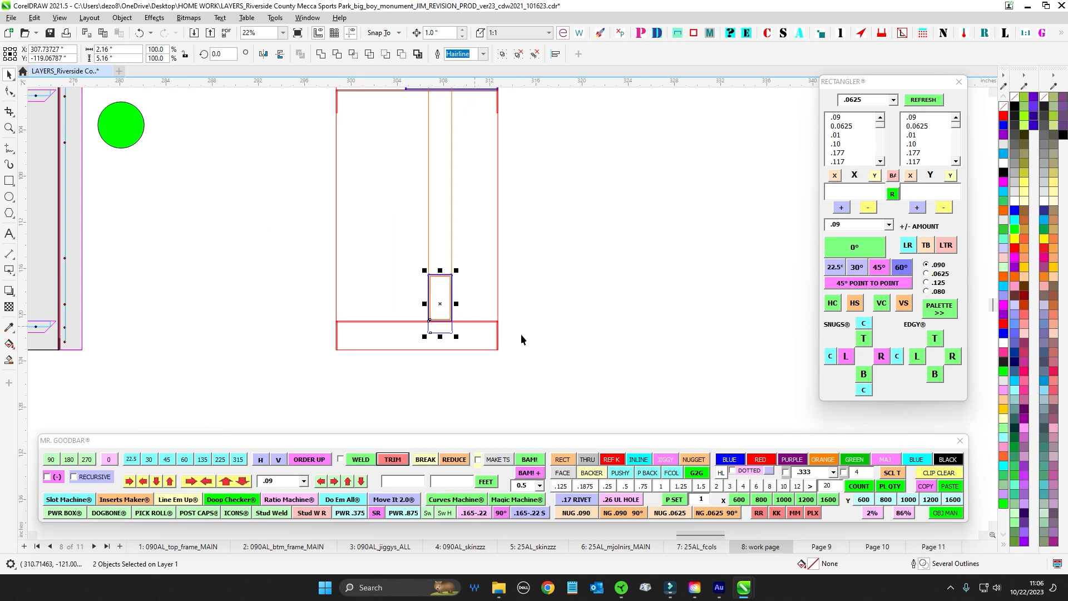
key(Left)
key(Left)
- Examine the lower frame parts, including the FCOLS ACCESS AFTER PAINT section, clear the selection and inspect the side profile
scroll(603, 328, down, 3)
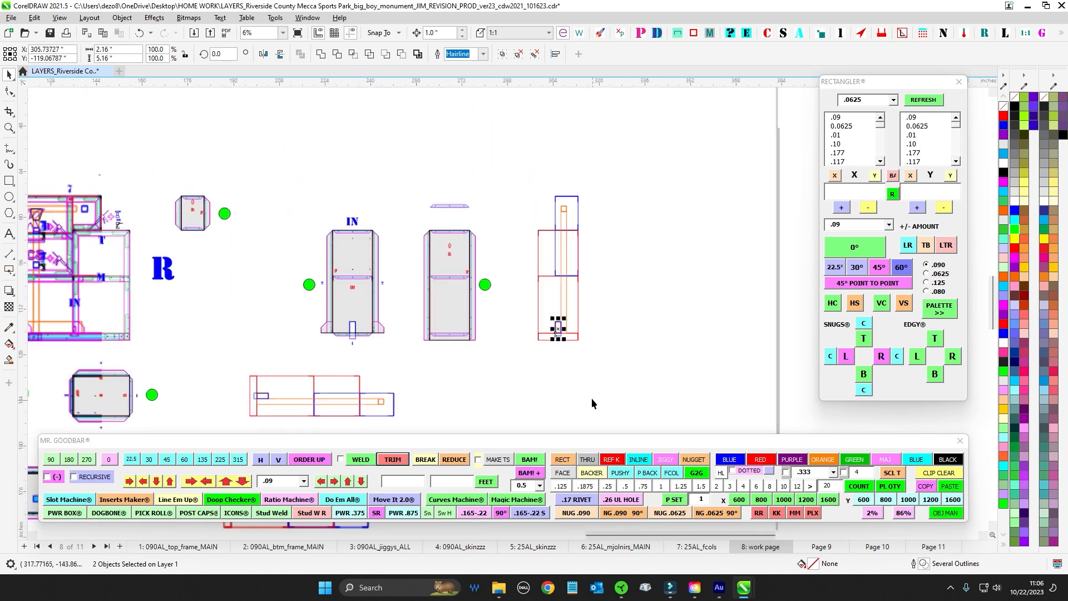
scroll(597, 315, down, 2)
scroll(551, 309, up, 2)
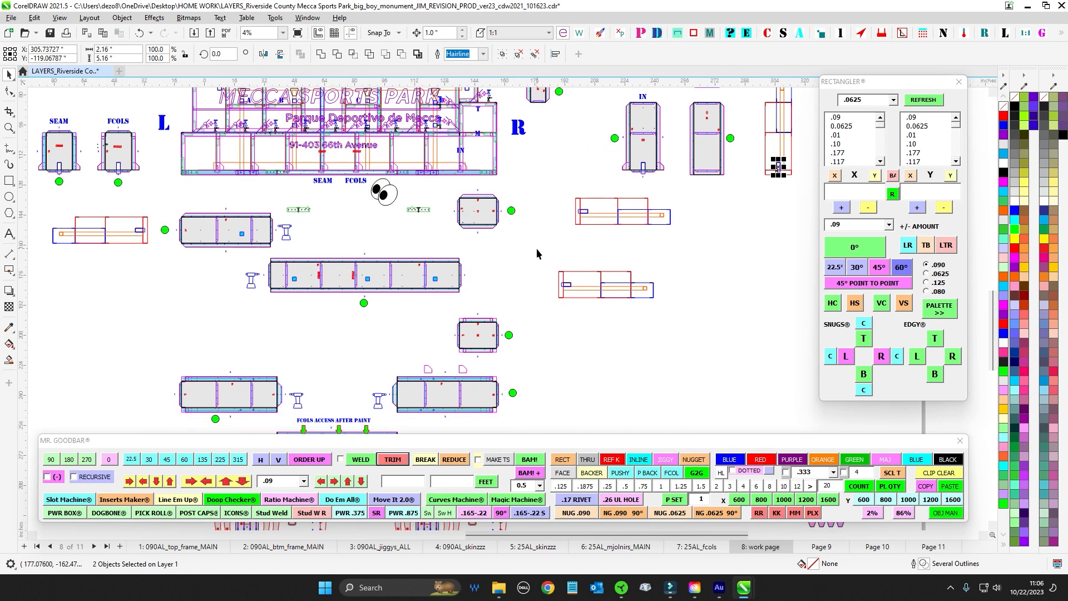
scroll(537, 248, down, 3)
scroll(456, 360, up, 3)
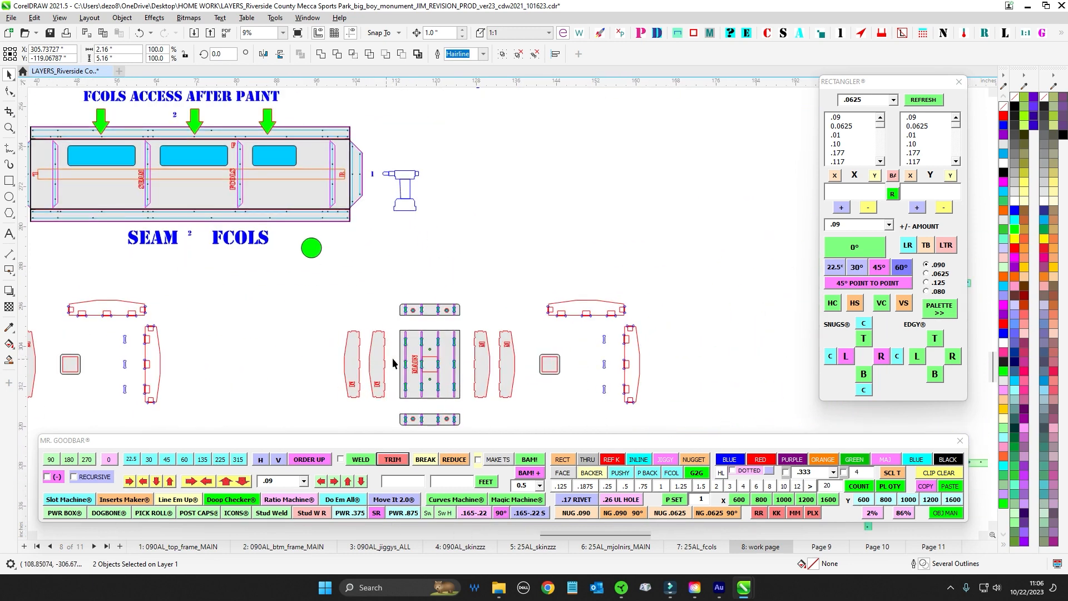
scroll(406, 364, down, 2)
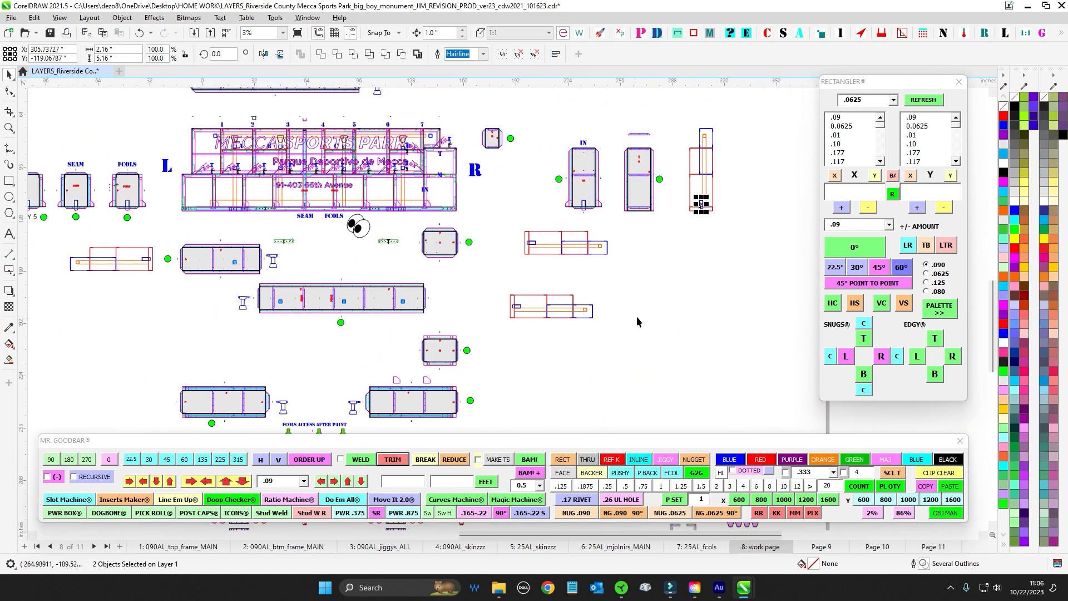
scroll(654, 240, up, 1)
click(655, 240)
scroll(657, 234, up, 3)
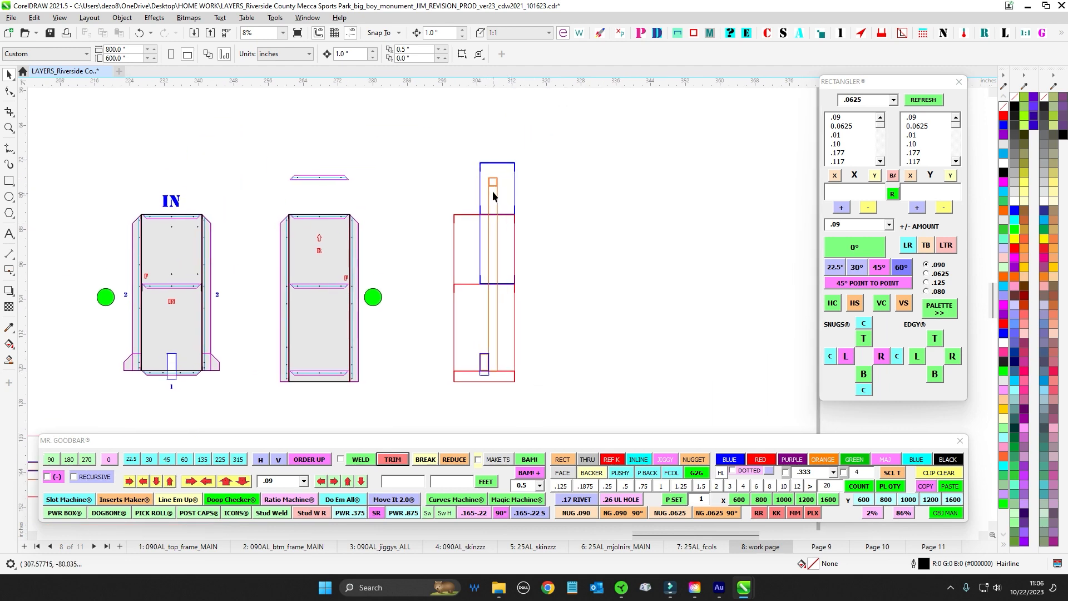
- Trace the orange post outlines through the central frame assembly, from the D opening at the top to the base rail
scroll(491, 199, down, 2)
drag(64, 244, 410, 272)
scroll(382, 226, up, 4)
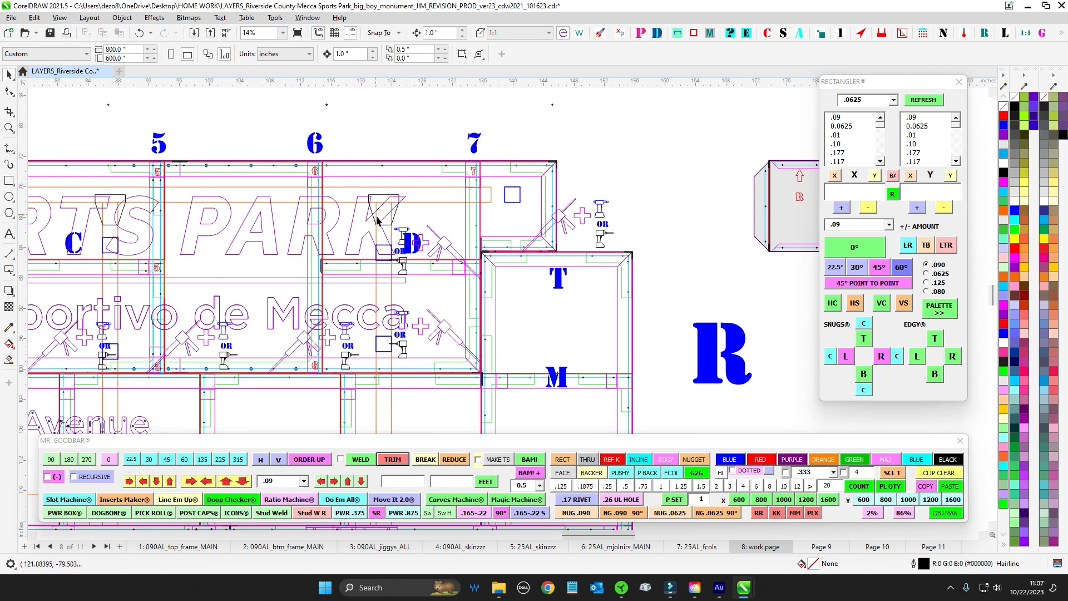
scroll(384, 210, down, 2)
scroll(403, 315, up, 1)
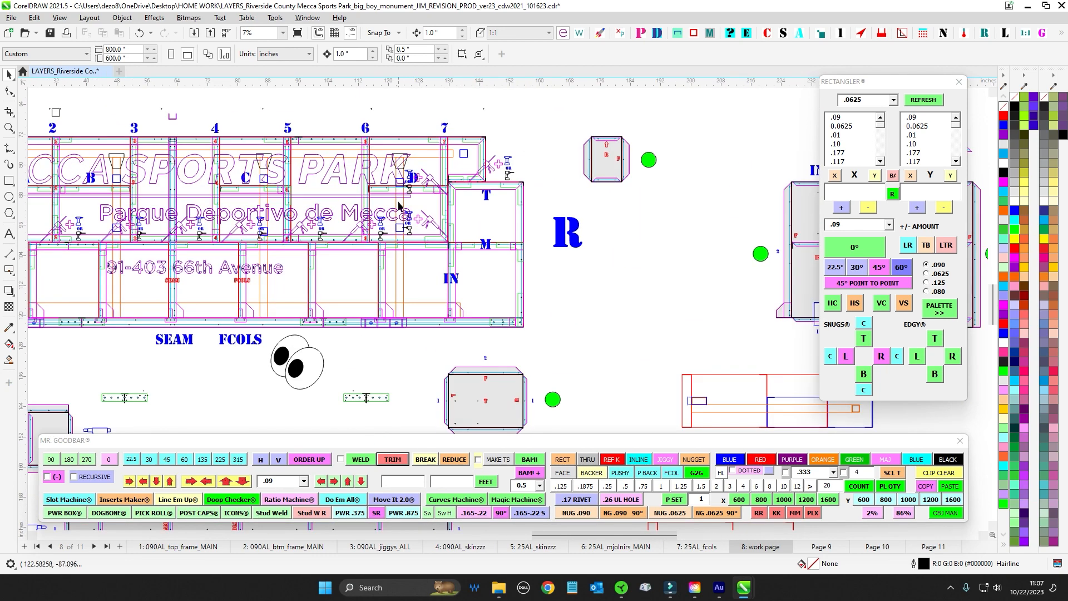
scroll(403, 315, up, 1)
scroll(416, 342, up, 1)
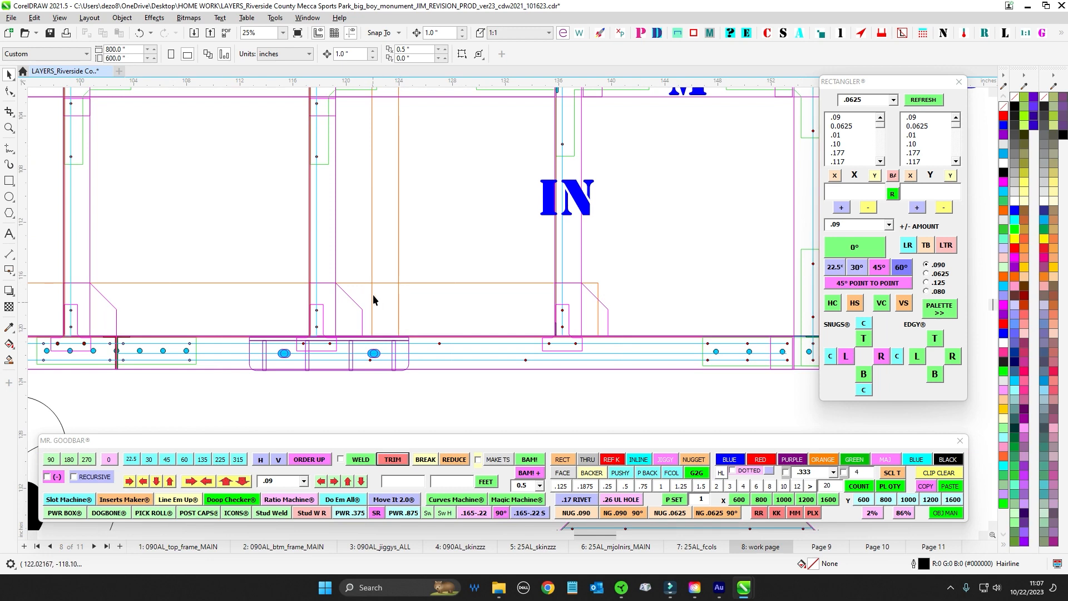
scroll(428, 309, down, 2)
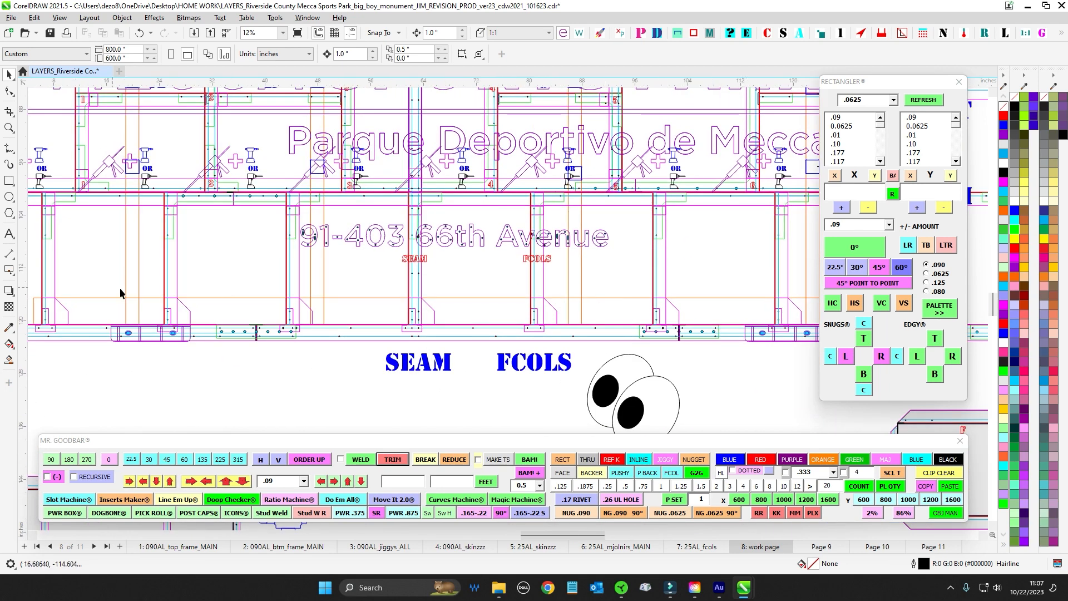
scroll(517, 287, down, 1)
- Compare the orange post and base rectangle in the side profile with the central frame assembly between the L and R labels
drag(649, 356, 255, 317)
drag(675, 320, 131, 322)
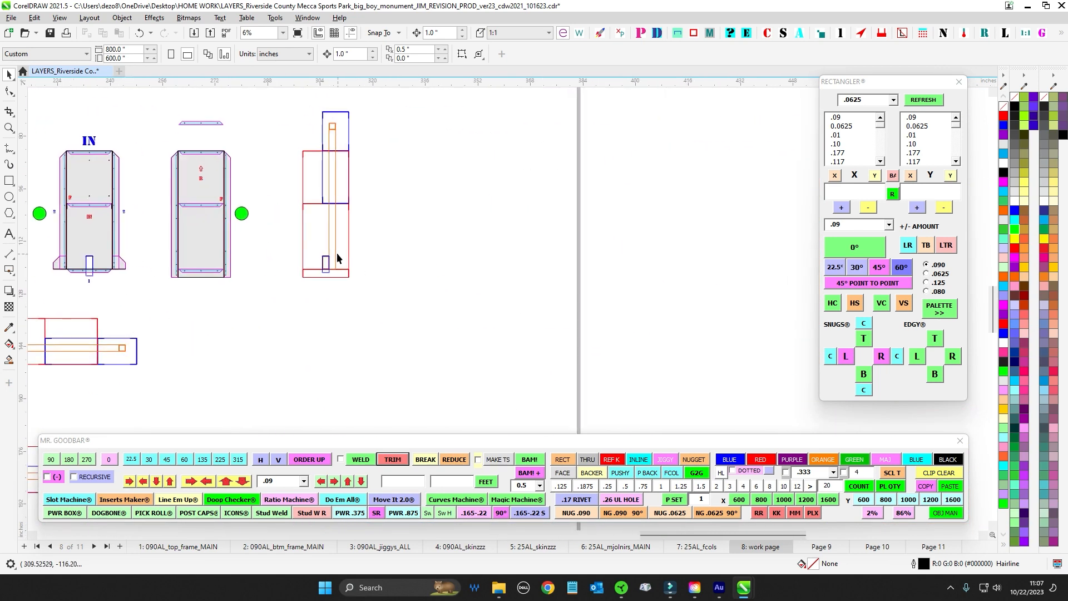
scroll(336, 254, up, 2)
scroll(467, 329, down, 2)
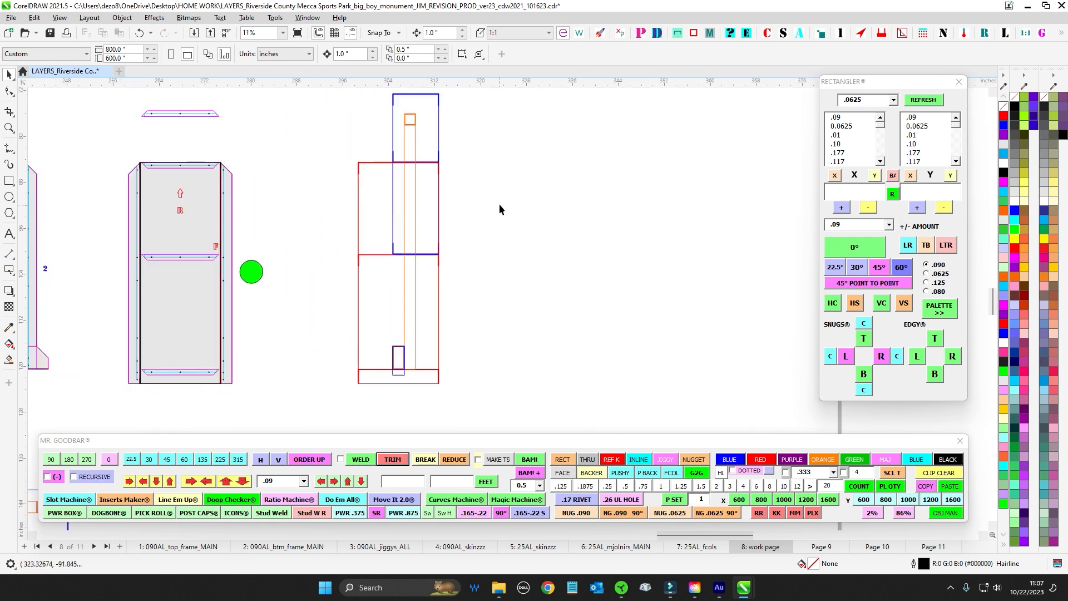
scroll(499, 209, down, 1)
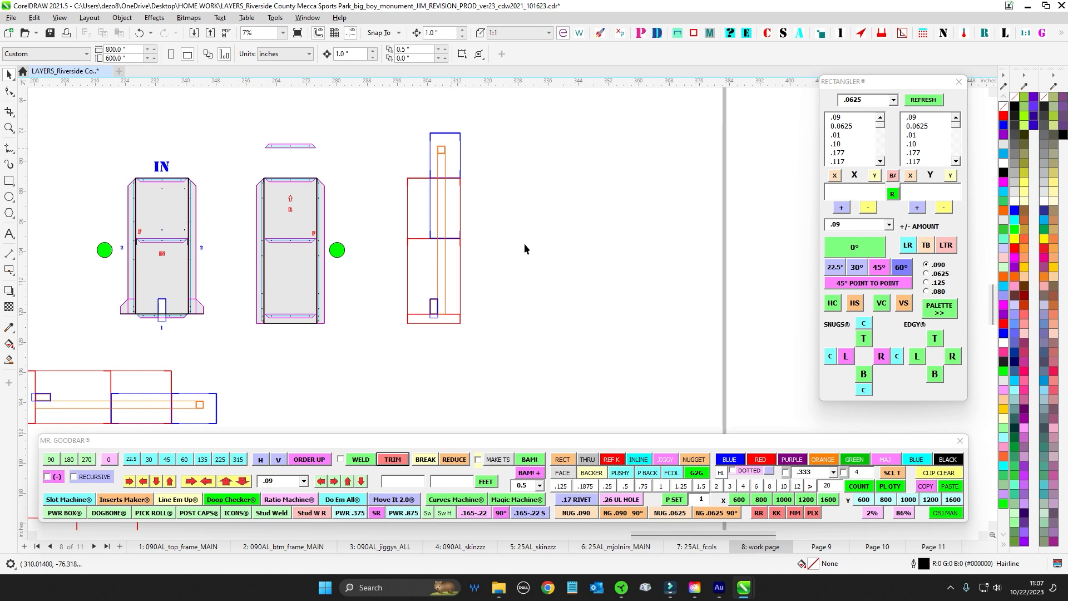
scroll(501, 289, down, 1)
scroll(508, 318, up, 2)
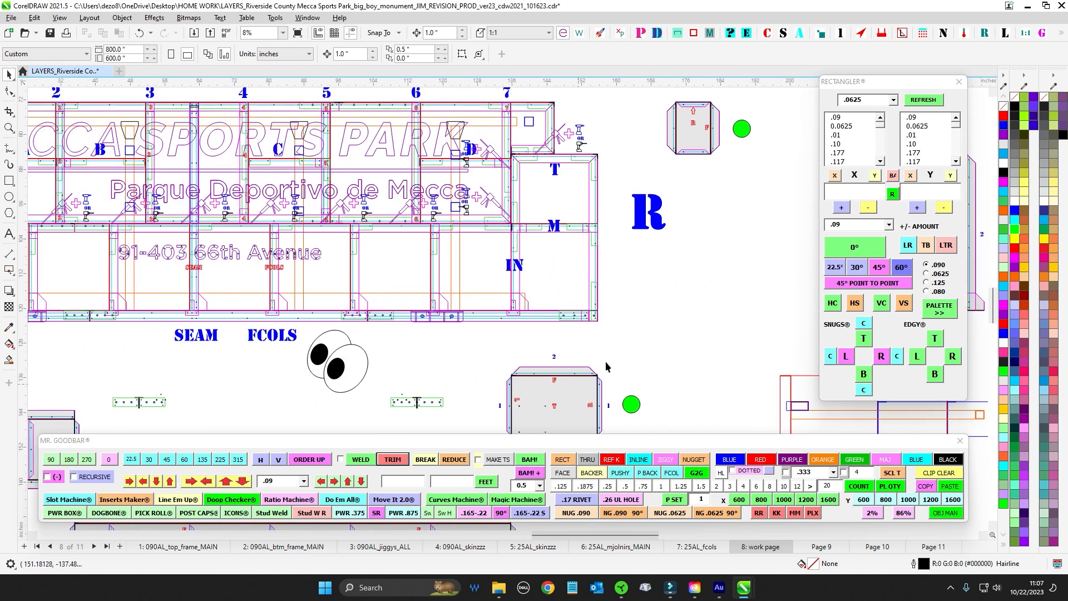
scroll(673, 330, up, 1)
scroll(682, 325, down, 3)
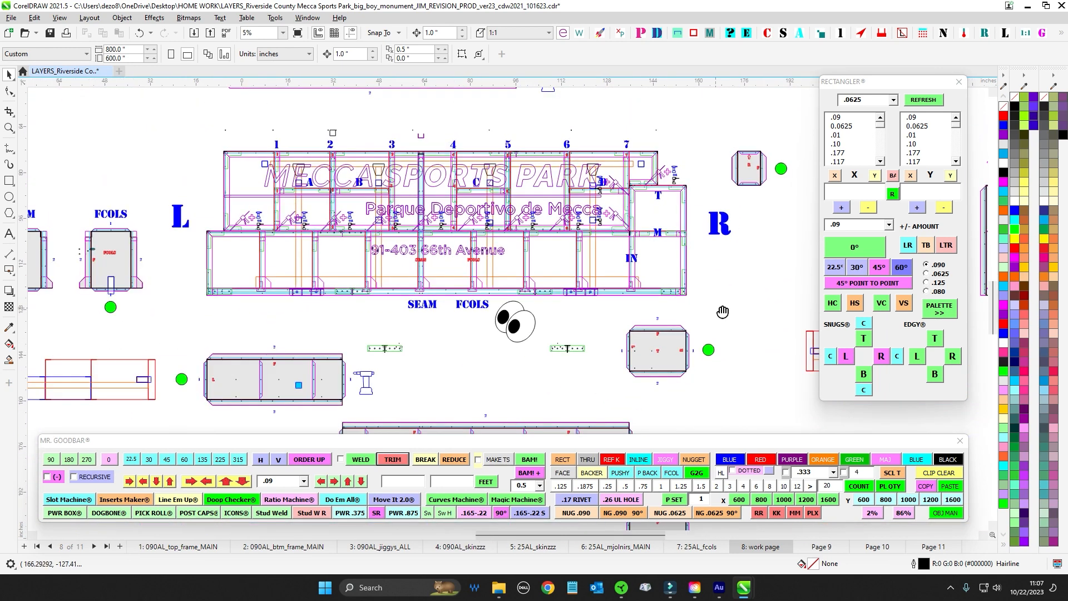
scroll(737, 312, down, 2)
scroll(698, 339, up, 1)
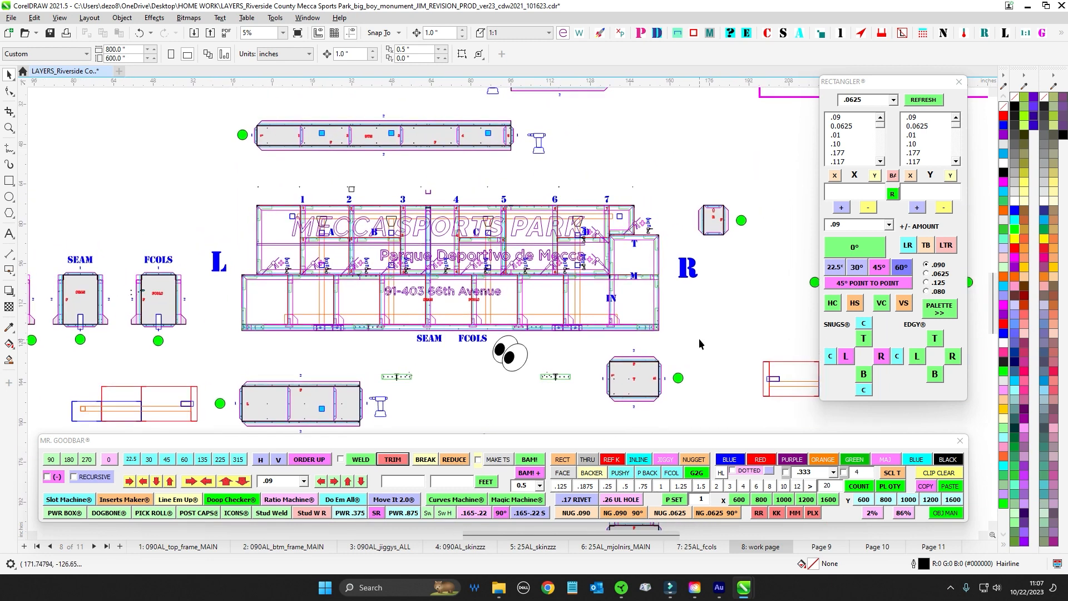